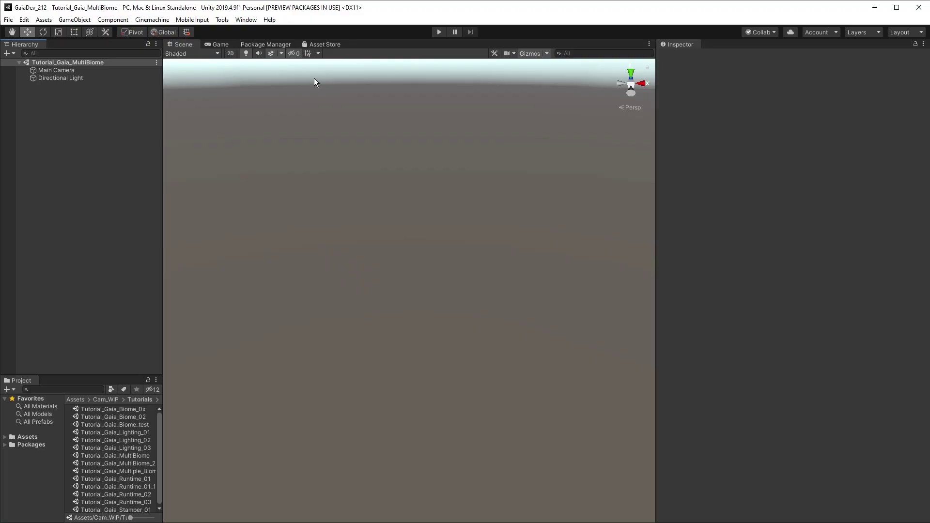
Step: Open the Gaia Manager from the Procedural Worlds menu and reposition its window
left_click(245, 21)
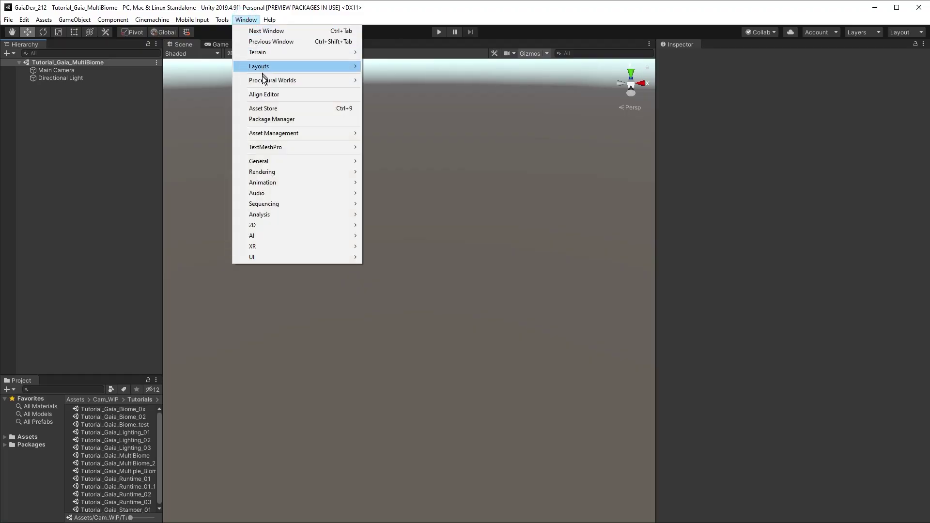
mouse_move(262, 80)
mouse_move(395, 77)
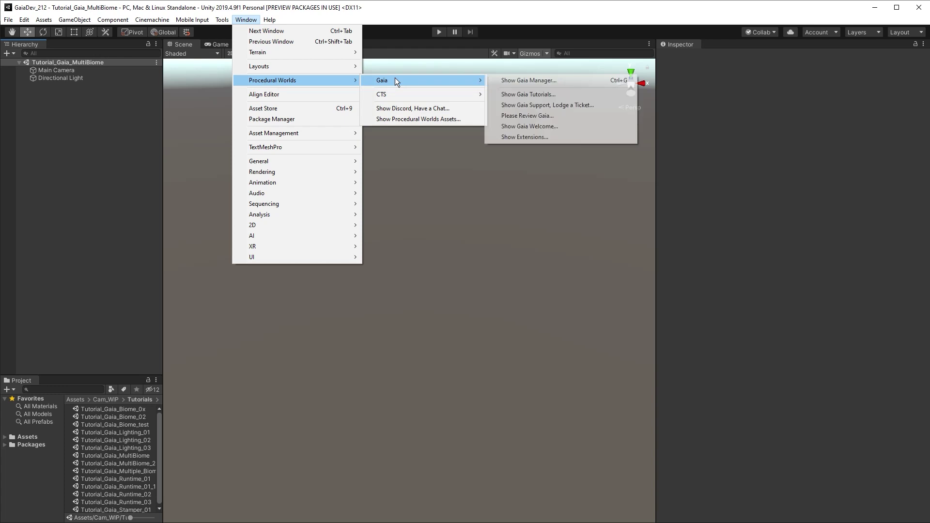
left_click(511, 79)
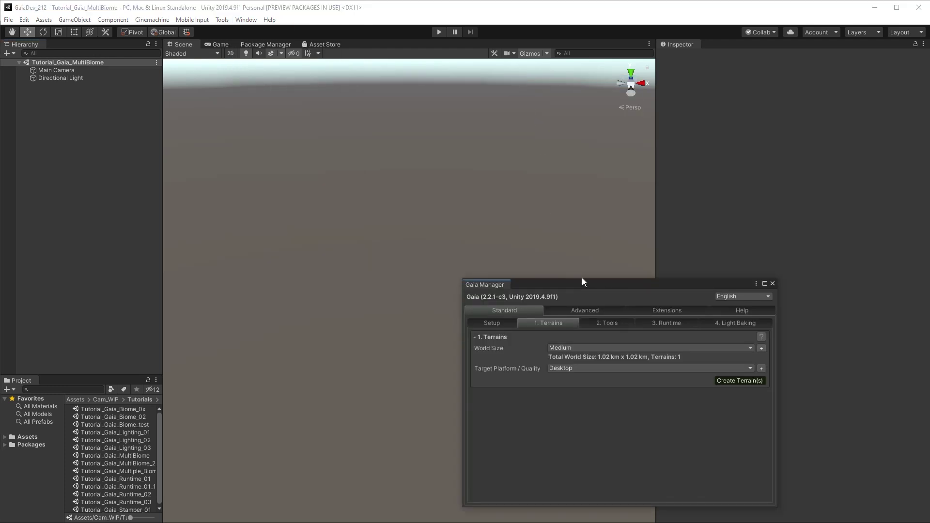
left_click_drag(586, 284, 354, 283)
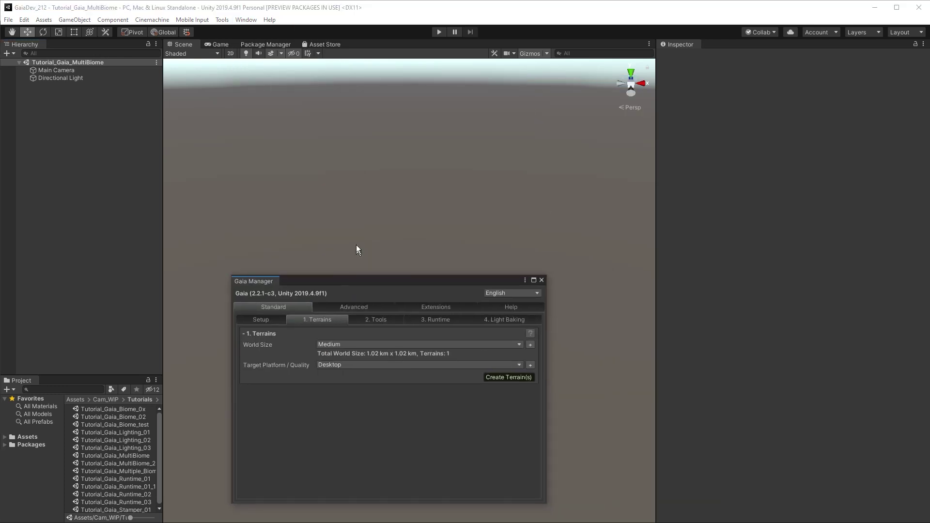
left_click_drag(356, 245, 359, 237)
Step: Keep Medium world size and Desktop quality, then create the terrain
left_click(363, 294)
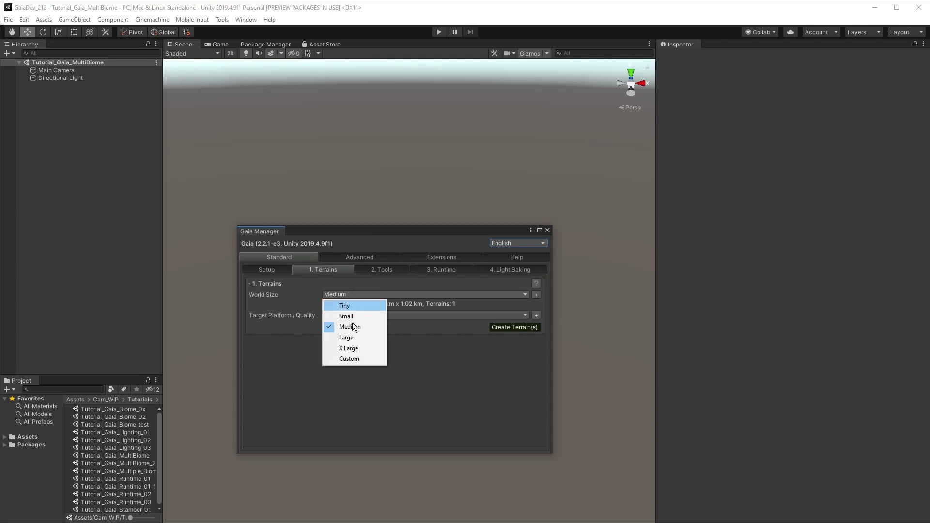
left_click(351, 328)
left_click(353, 316)
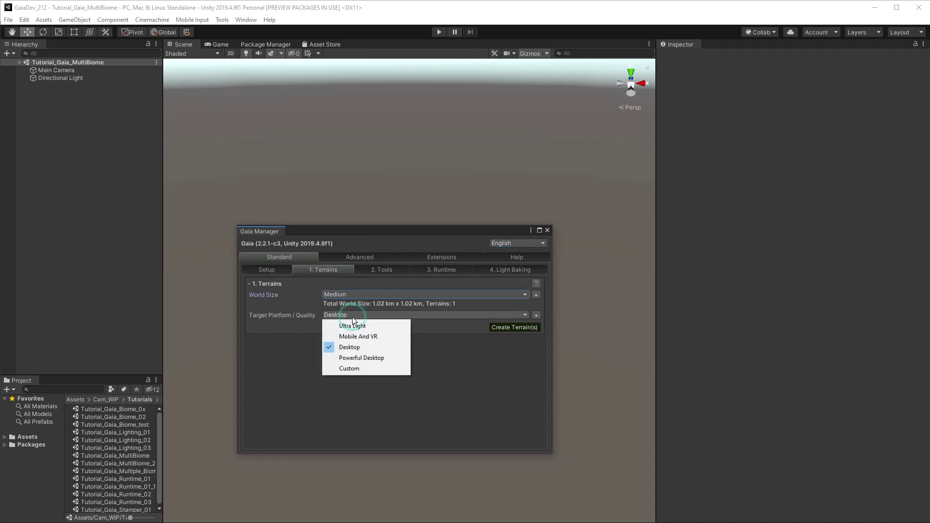
left_click(351, 349)
left_click(514, 327)
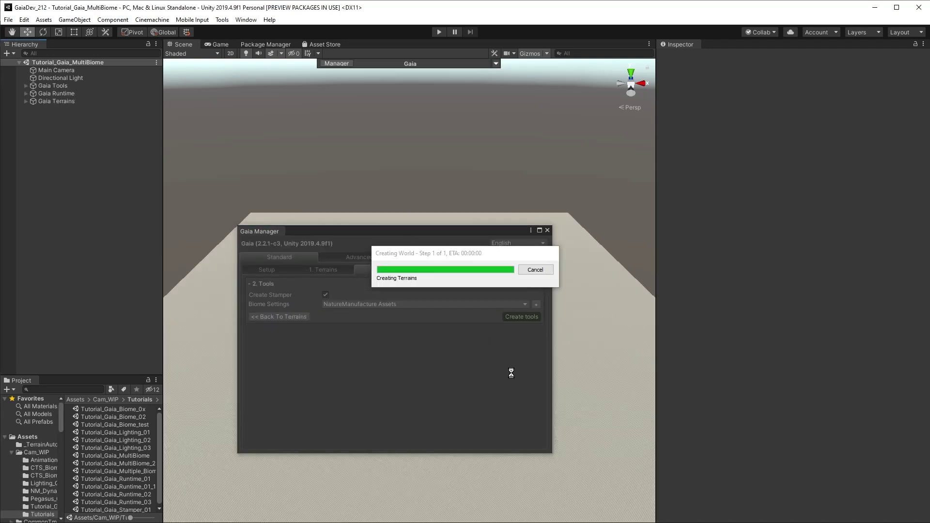
Step: Create Gaia tools for the Coniferous Forest biome
left_click(429, 305)
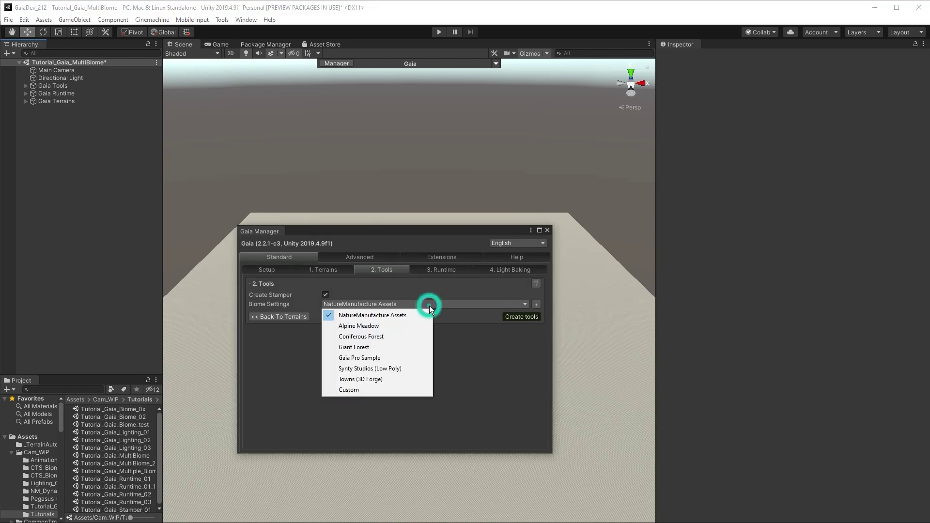
left_click(412, 335)
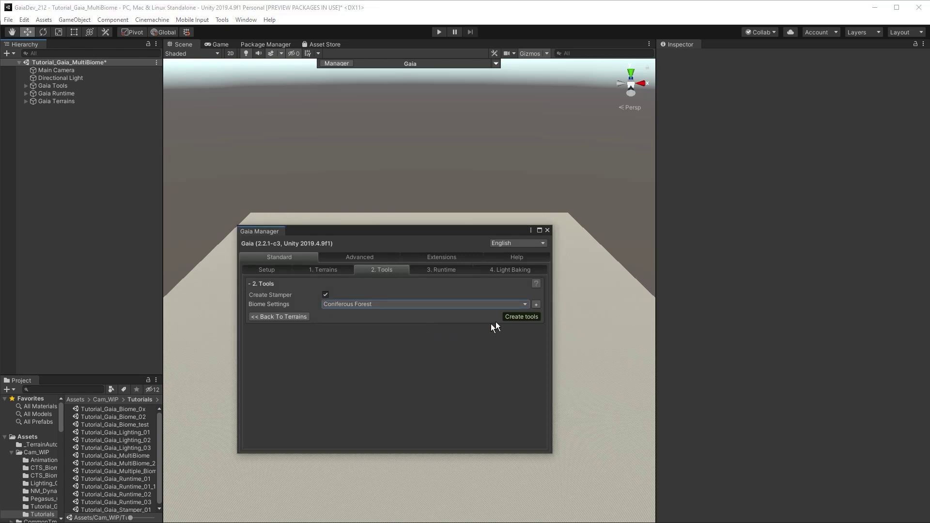
left_click(512, 316)
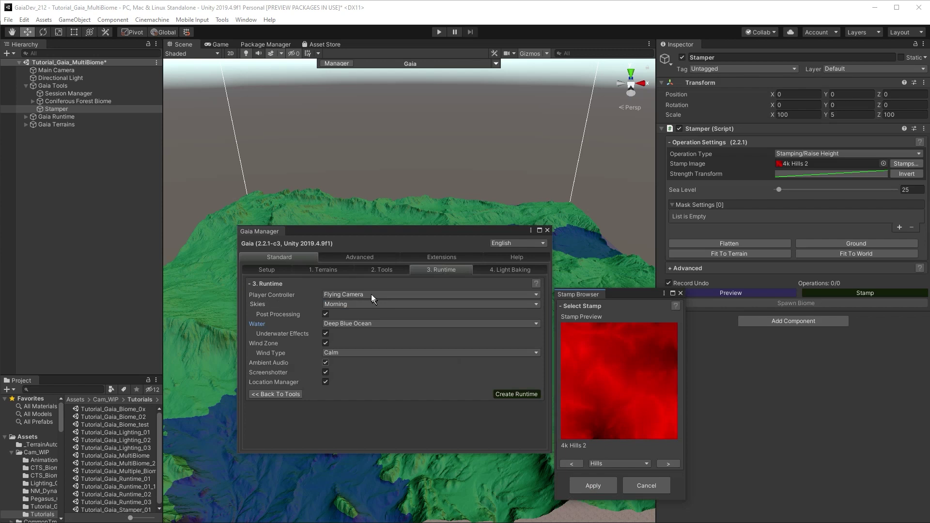
Step: Add runtime components with Flying Camera, Morning sky and Deep Blue Ocean, confirming Yes
left_click(372, 295)
left_click(369, 314)
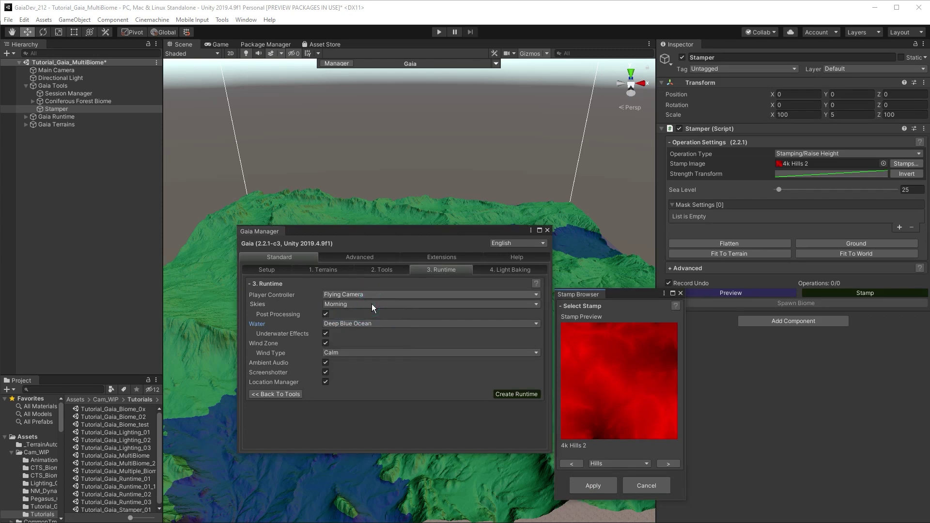
left_click(371, 304)
left_click(369, 314)
left_click(374, 323)
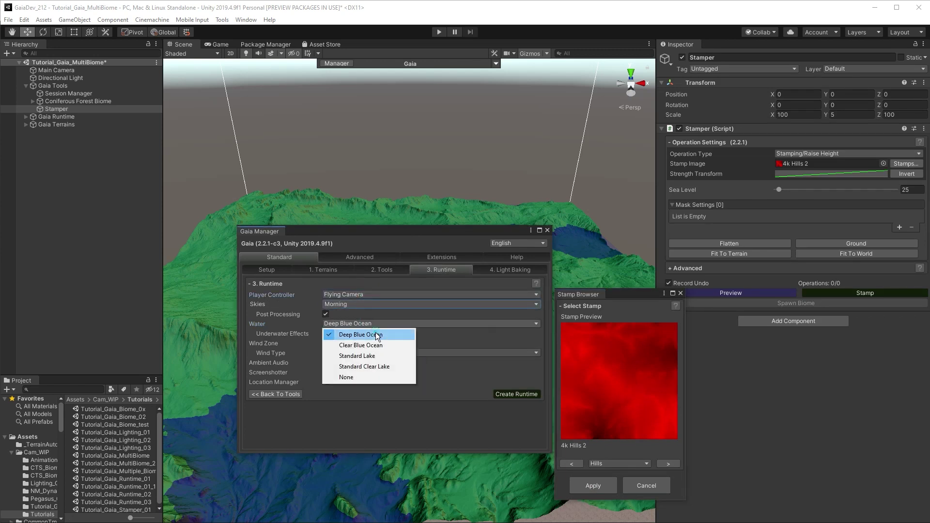
left_click(376, 332)
left_click(517, 395)
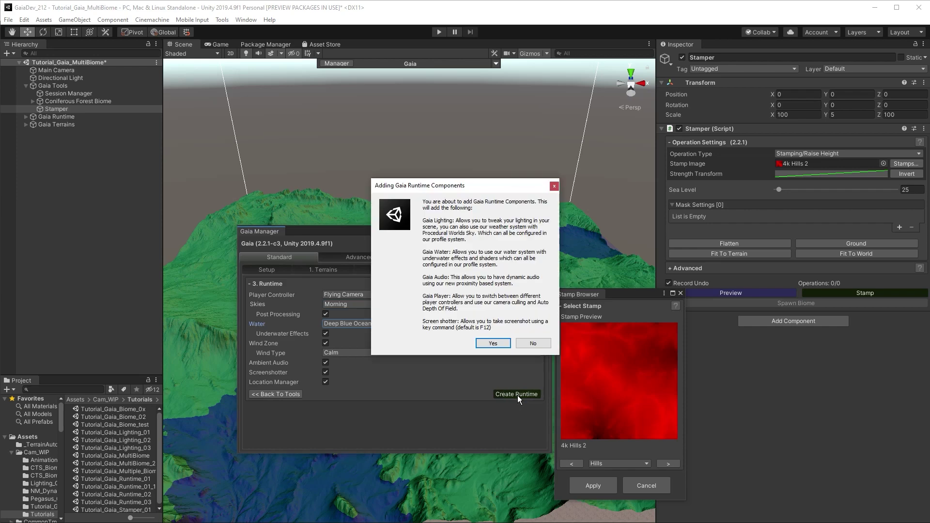
left_click(494, 344)
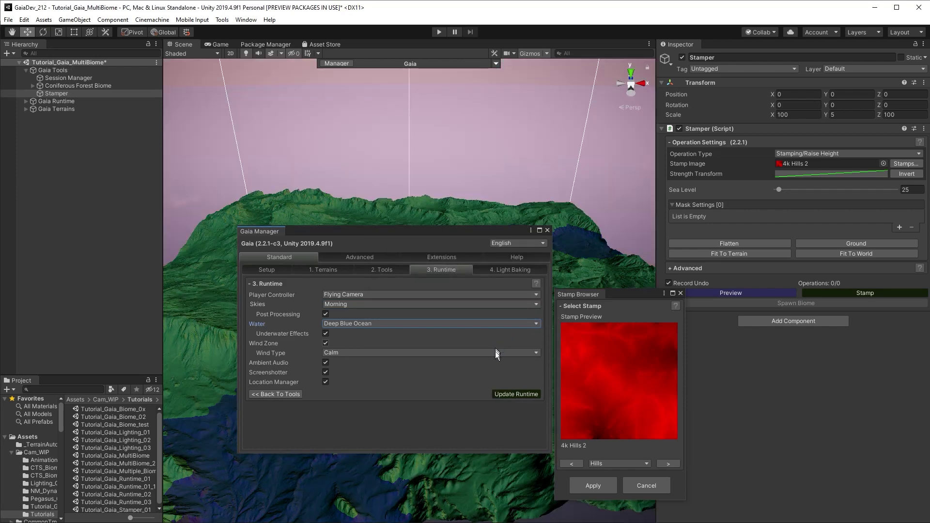
Step: Apply the 2k Island 1 stamp from the Islands category to the Stamper
left_click(547, 230)
left_click_drag(621, 294, 510, 115)
left_click(101, 95)
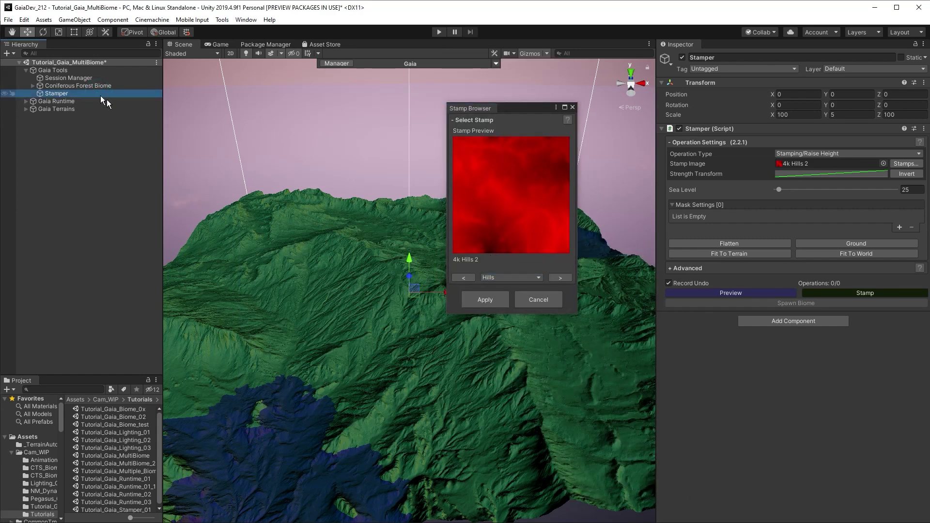
left_click(504, 277)
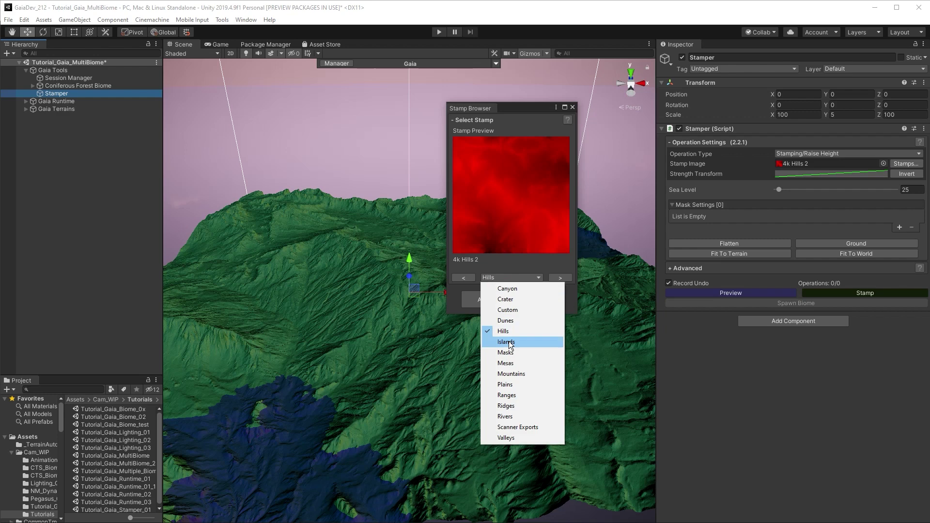
left_click(509, 341)
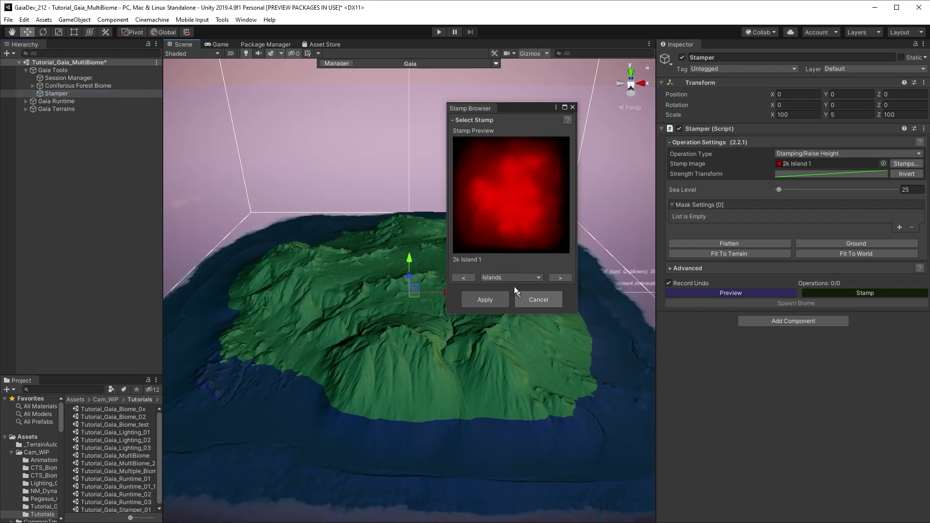
left_click(489, 300)
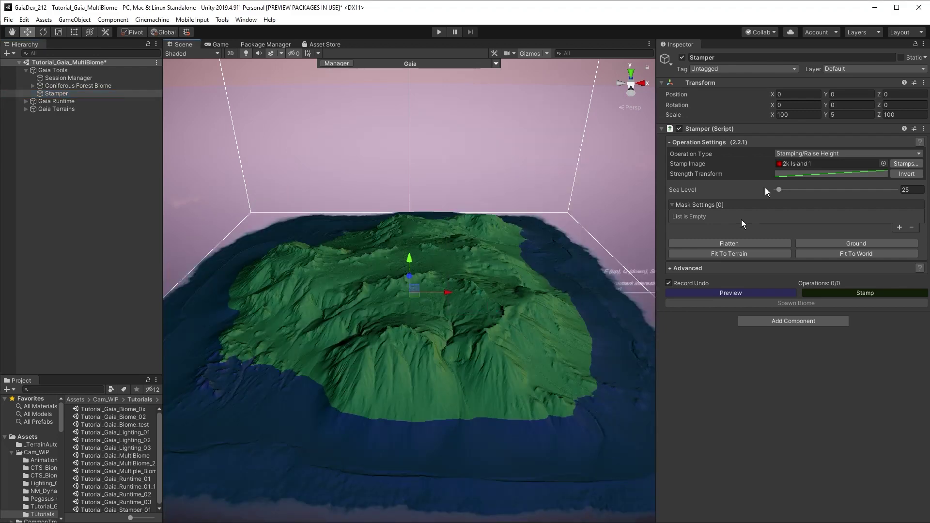
Step: Set the stamper's Position Y to 18 and Scale Y to 3
left_click(841, 94)
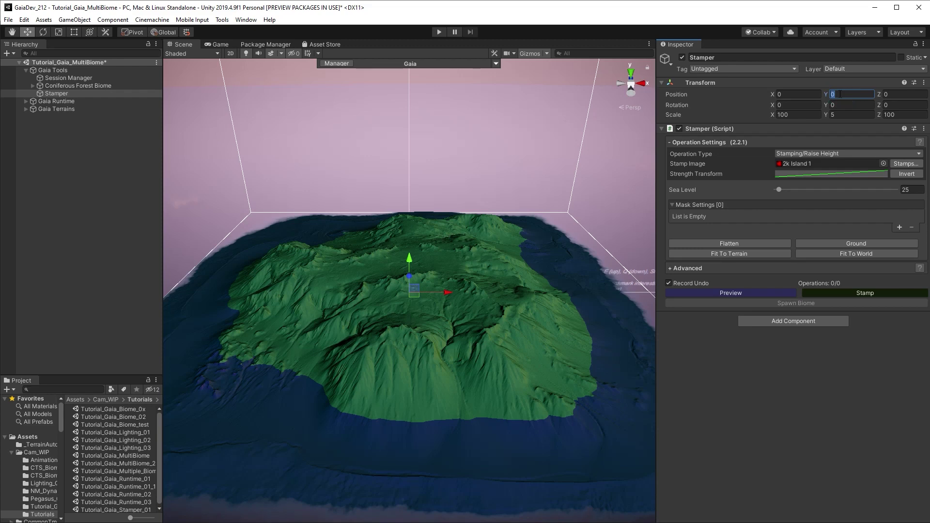
type("18")
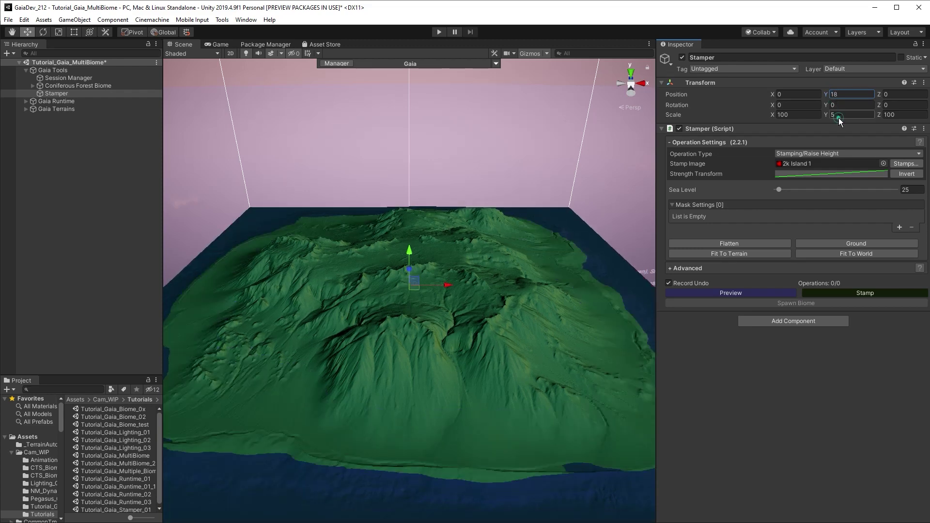
left_click(838, 116)
type("3")
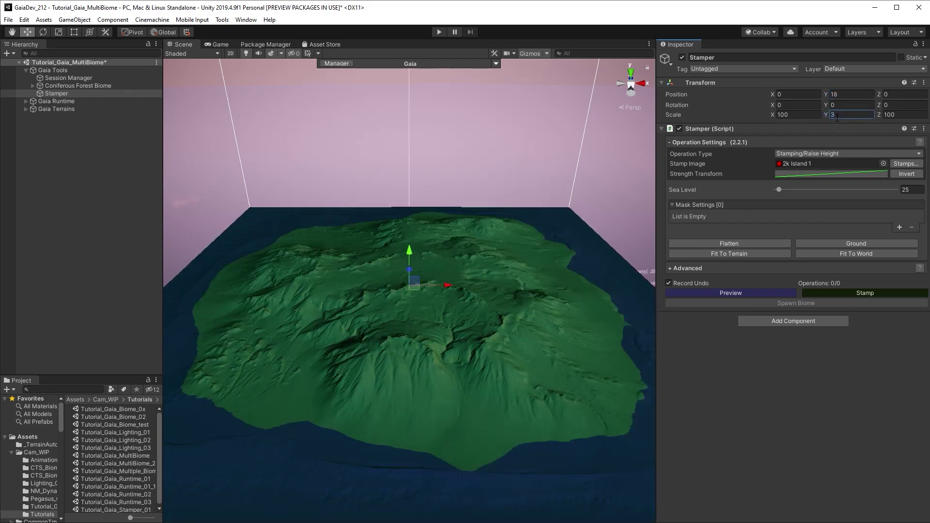
Step: Stamp the island into the terrain, then reopen Gaia Manager from the Scene view
left_click(839, 293)
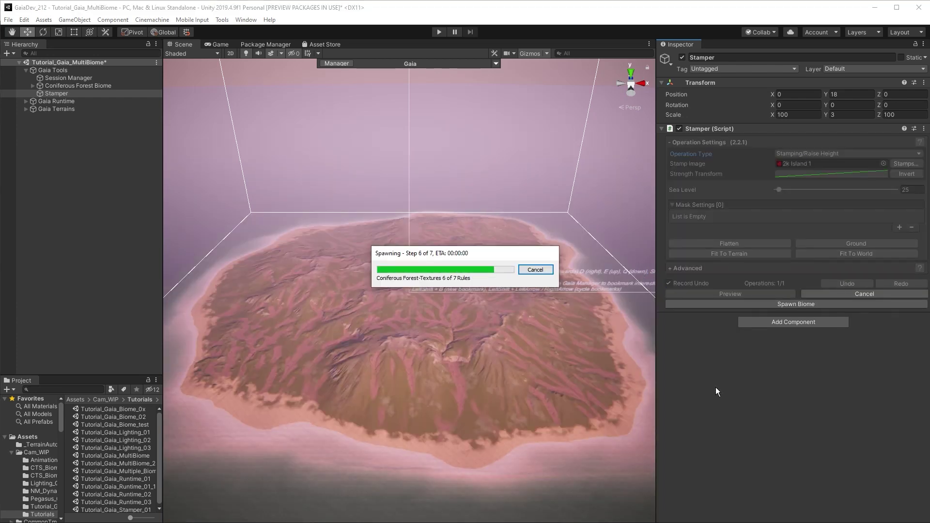
left_click(337, 64)
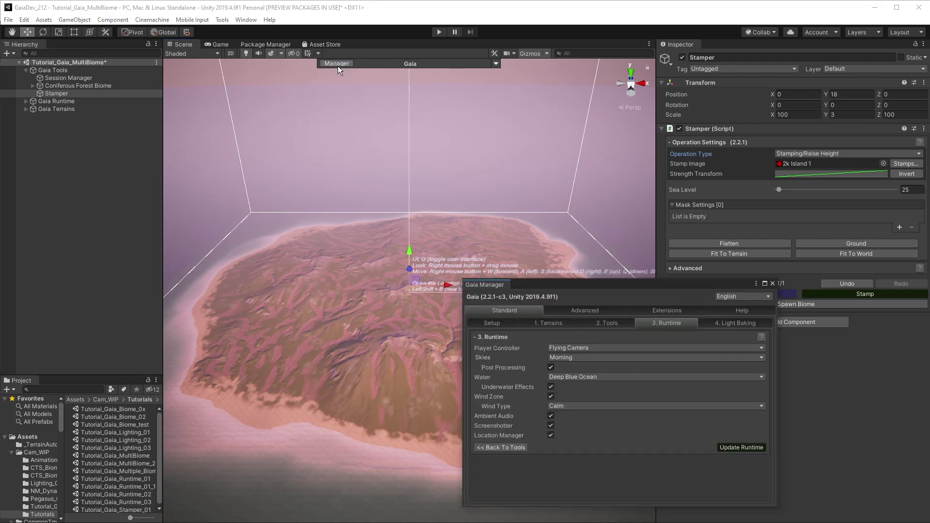
Step: Add the Gaia Pro Sample biome via Advanced > Gaia Tools, without its prototypes
left_click_drag(595, 289, 416, 182)
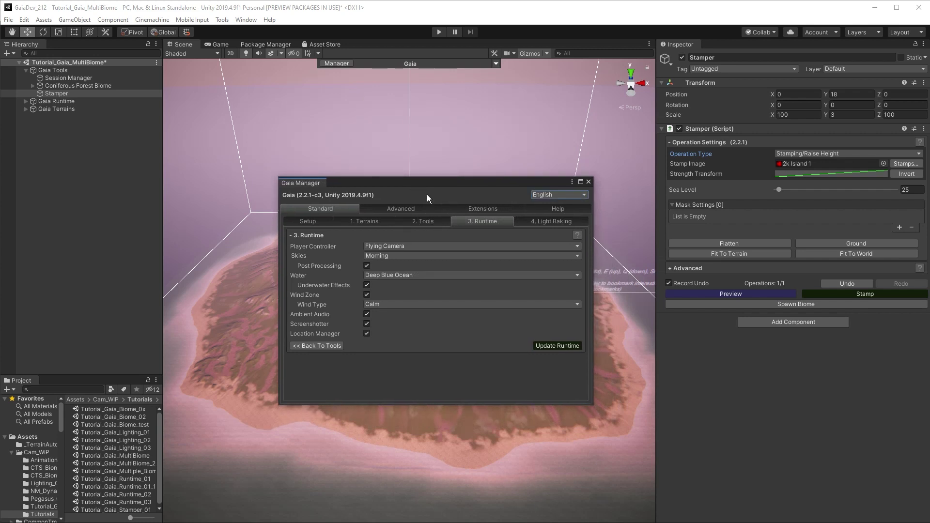
left_click(406, 209)
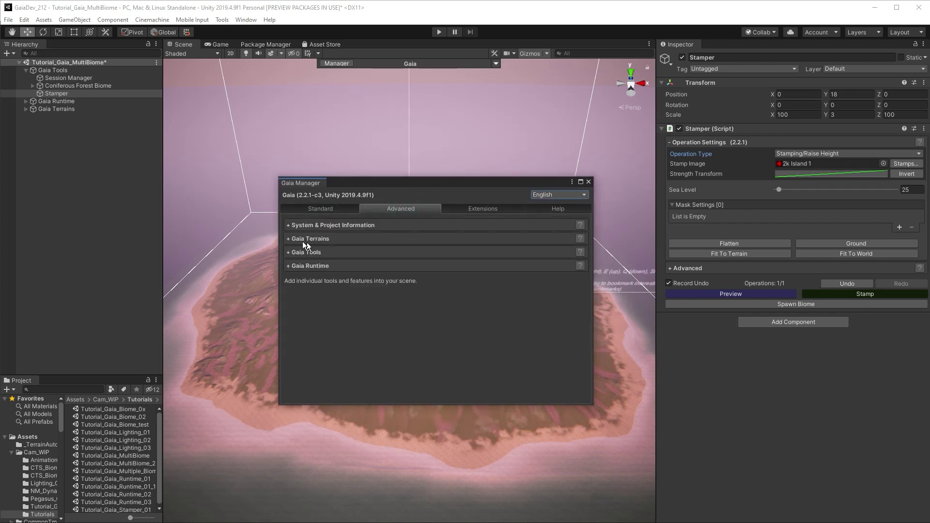
left_click(287, 253)
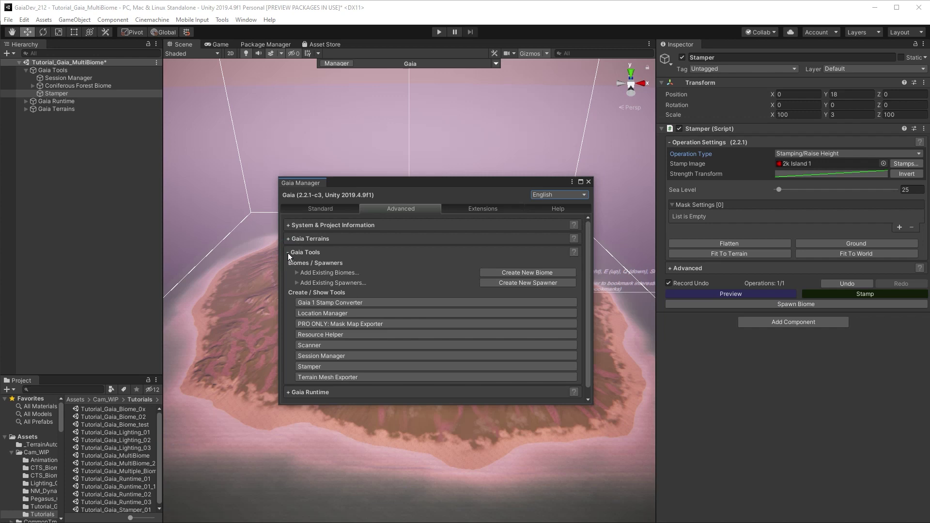
left_click(297, 272)
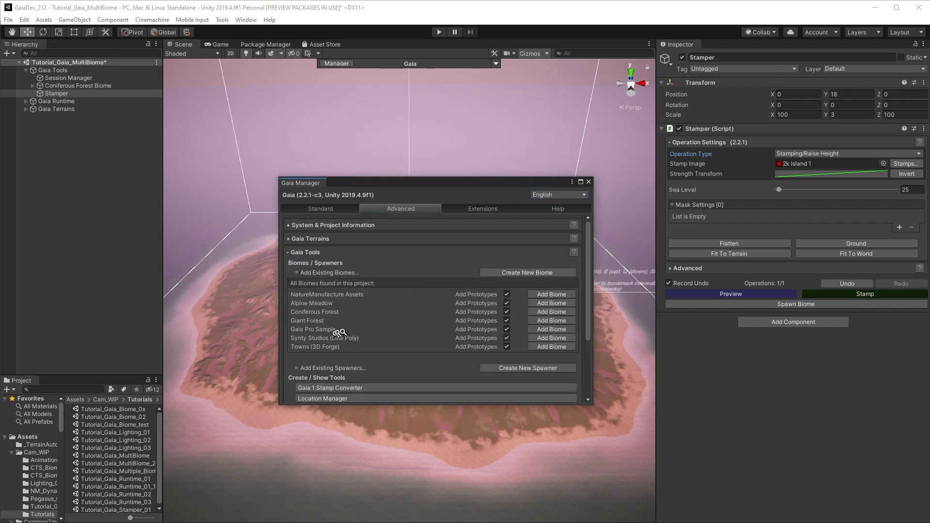
left_click(507, 332)
left_click(542, 329)
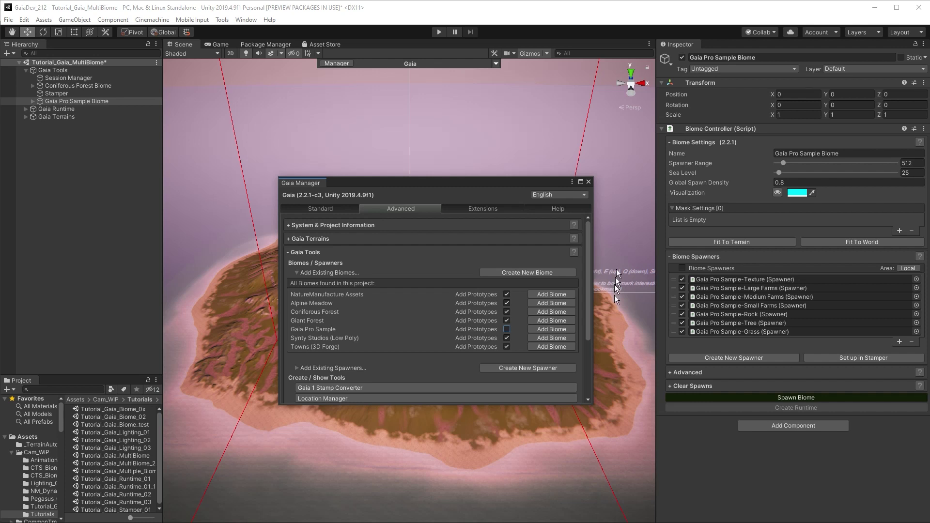
Step: Close Gaia Manager and set the Gaia Pro Sample-Tree spawner's Spawn Mode to Add
left_click(589, 182)
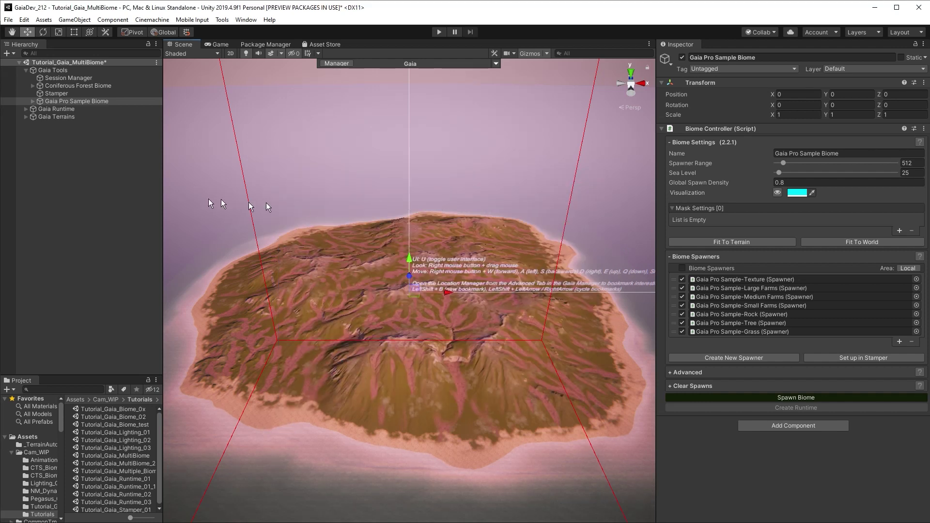
left_click(34, 100)
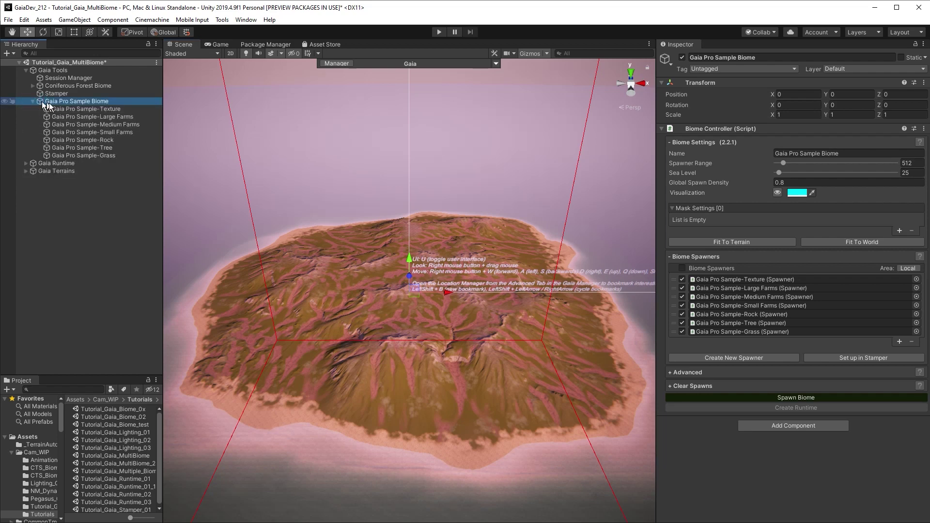
left_click(98, 145)
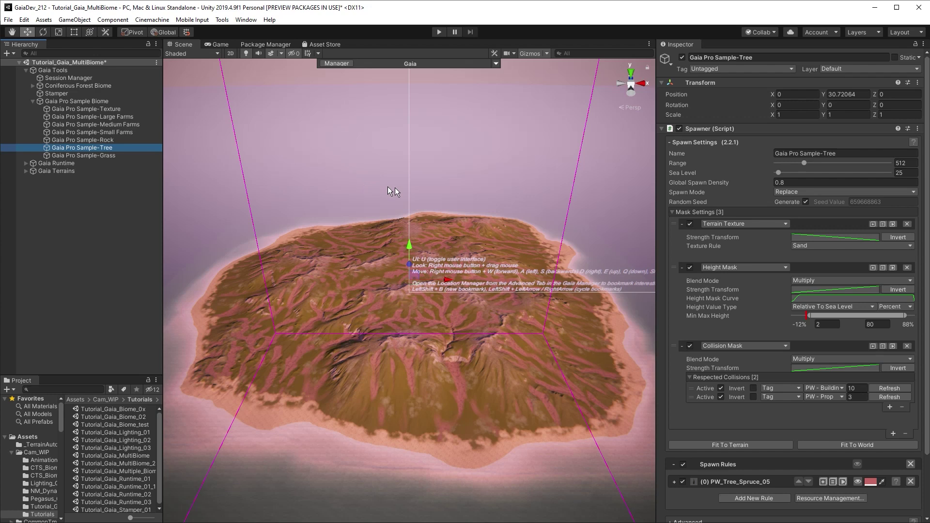
left_click(691, 214)
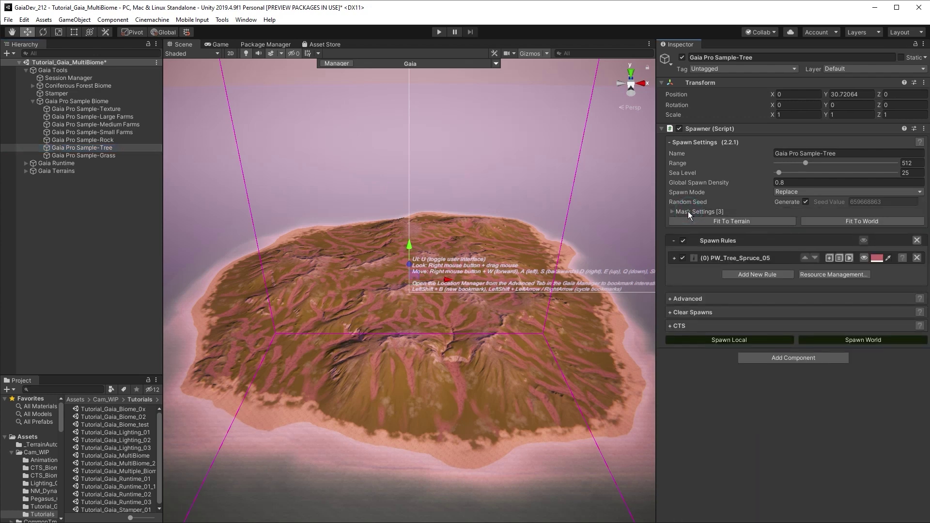
left_click(787, 192)
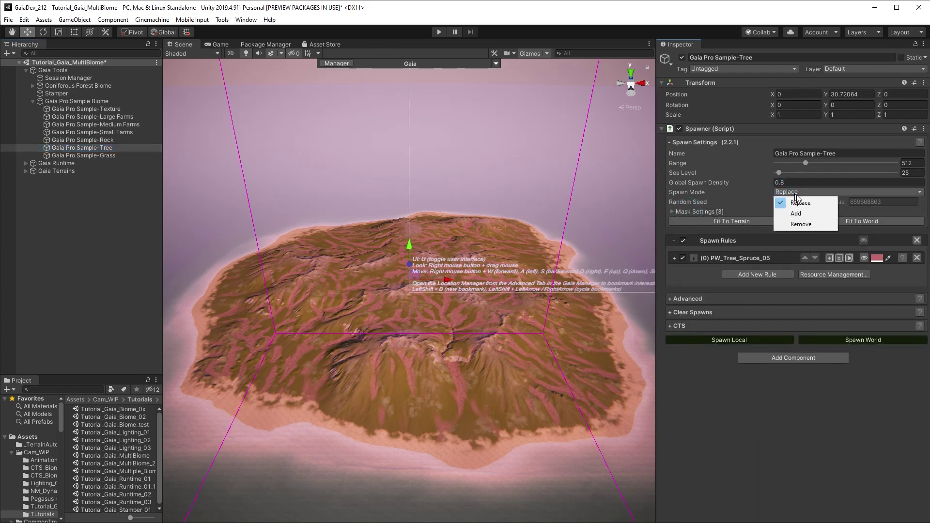
left_click(810, 214)
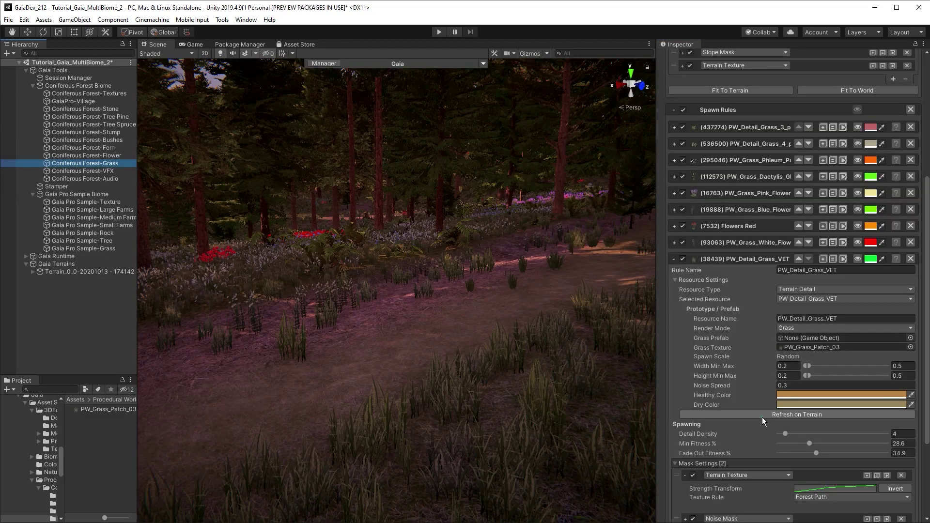
left_click(763, 416)
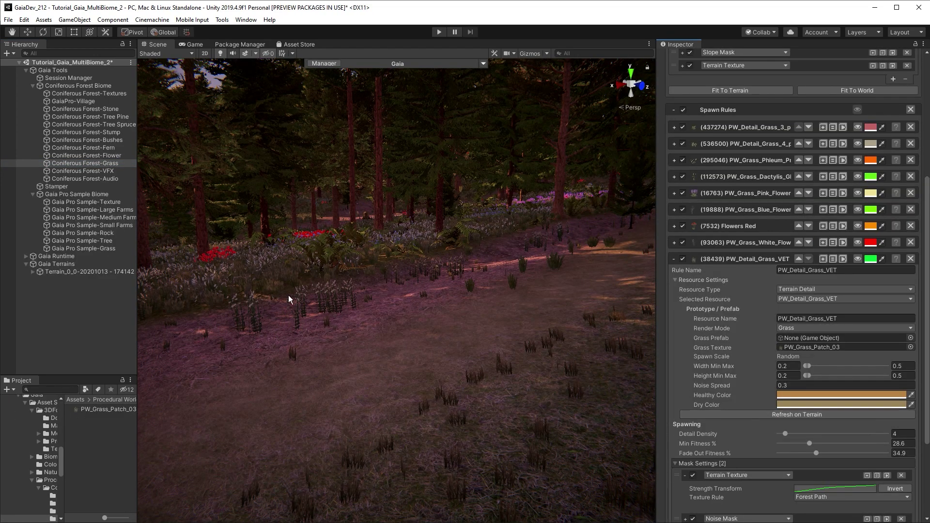
left_click(263, 359)
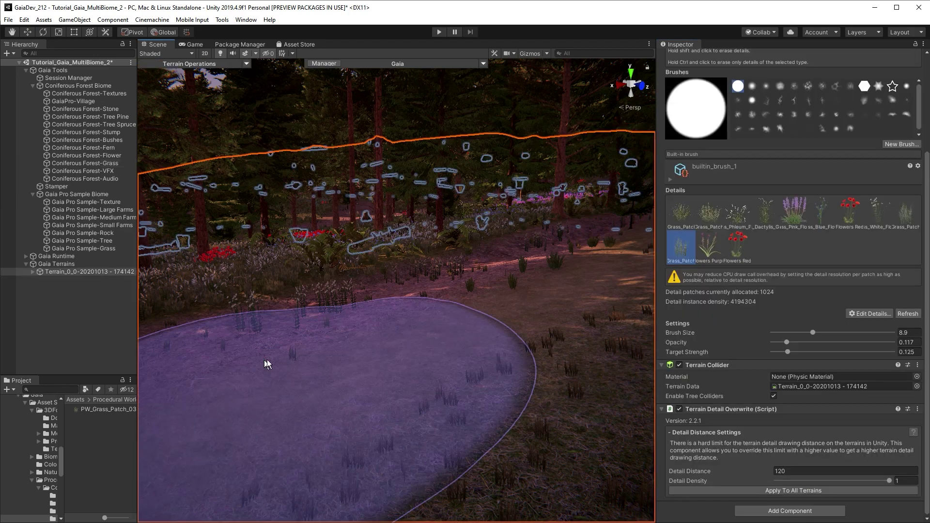
double_click(683, 246)
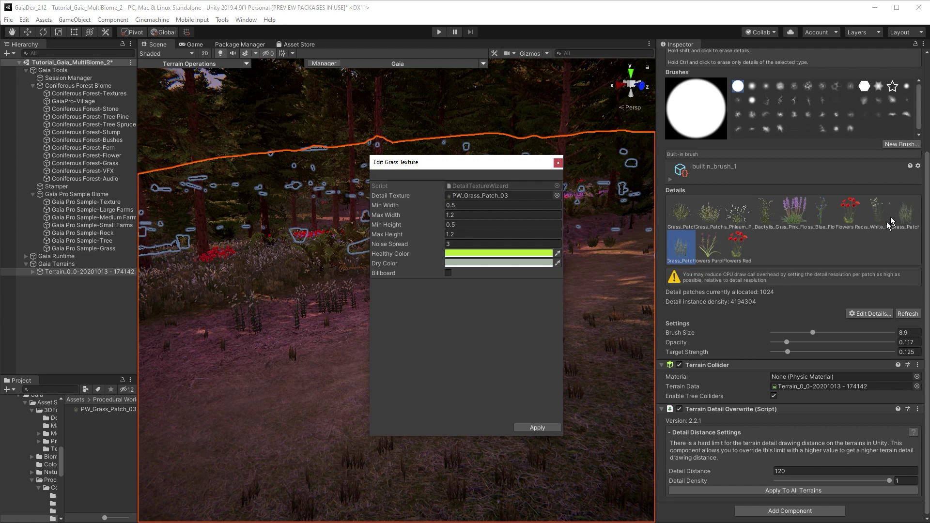
left_click(904, 216)
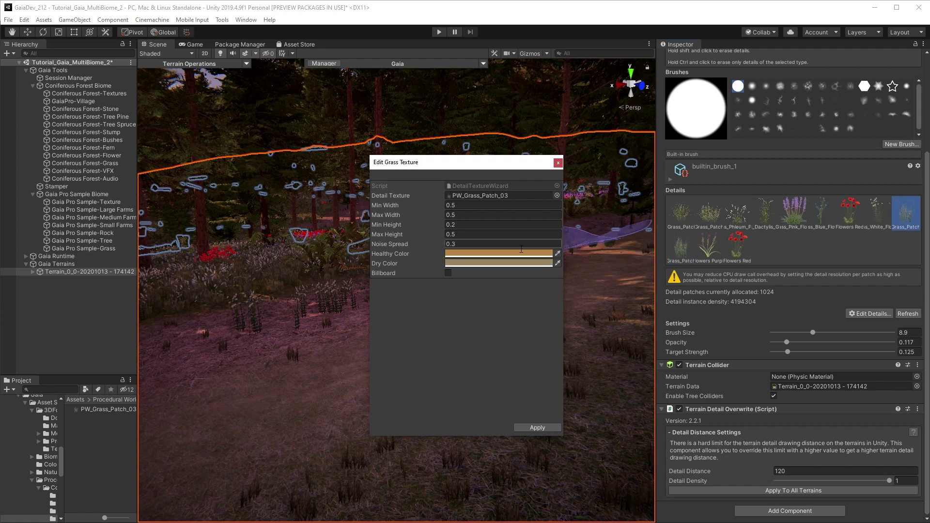
left_click(559, 164)
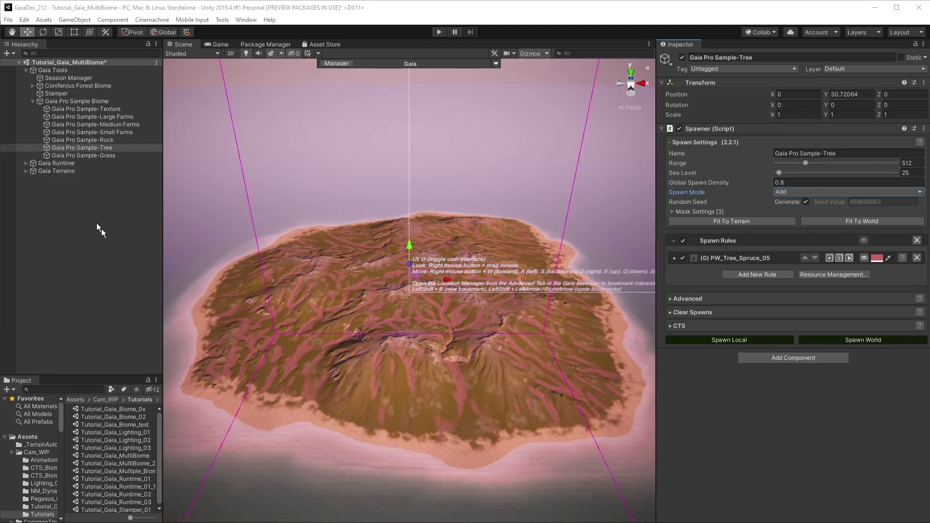
Step: Locate the PW_Grass_Patch_03 texture from the Grass spawner rule's Resource Settings
left_click(85, 156)
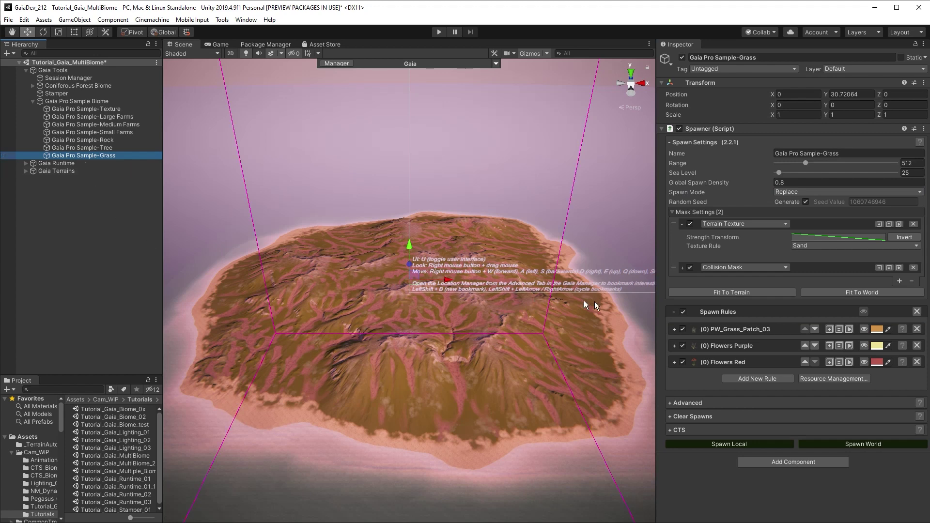
left_click(728, 330)
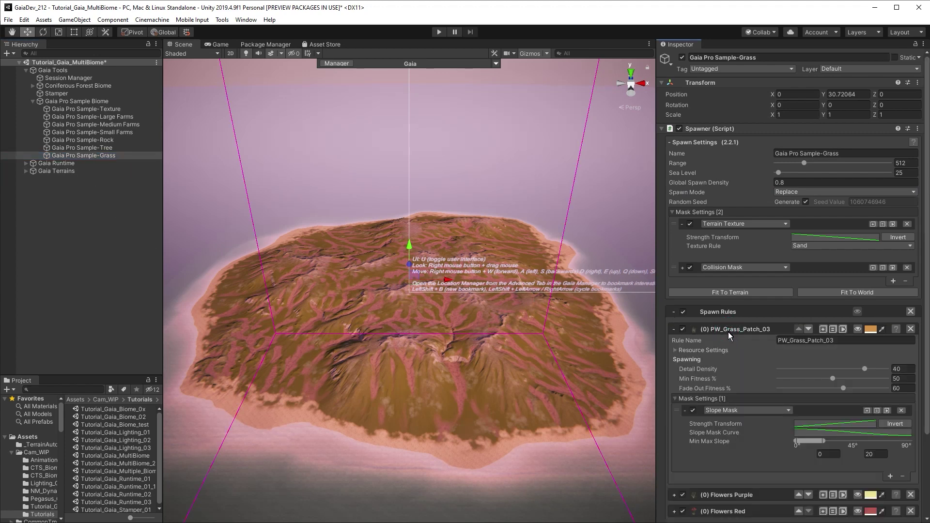
scroll(729, 332, "down", 3)
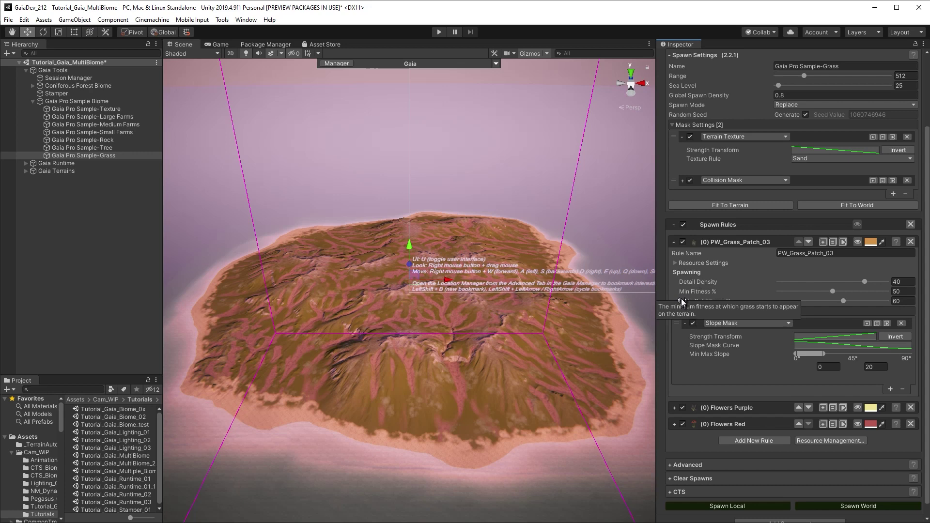
left_click(674, 263)
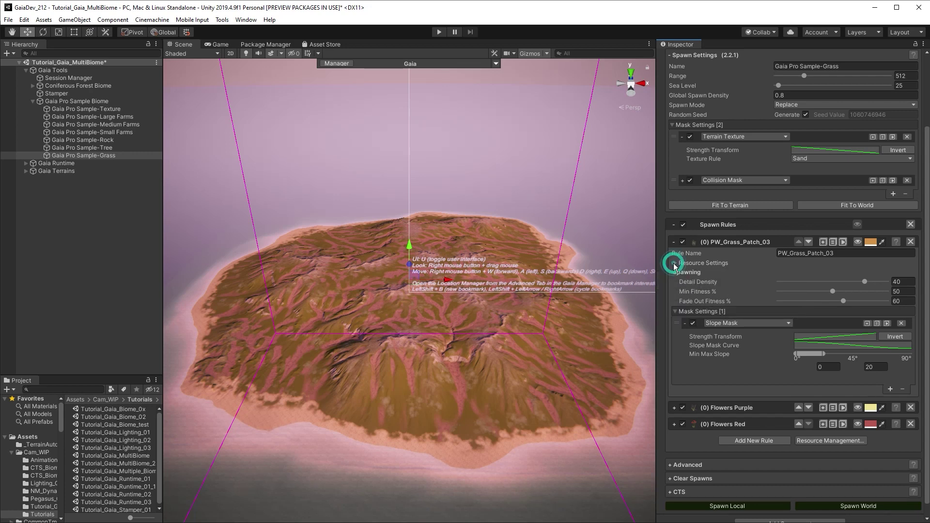
scroll(674, 263, "up", 3)
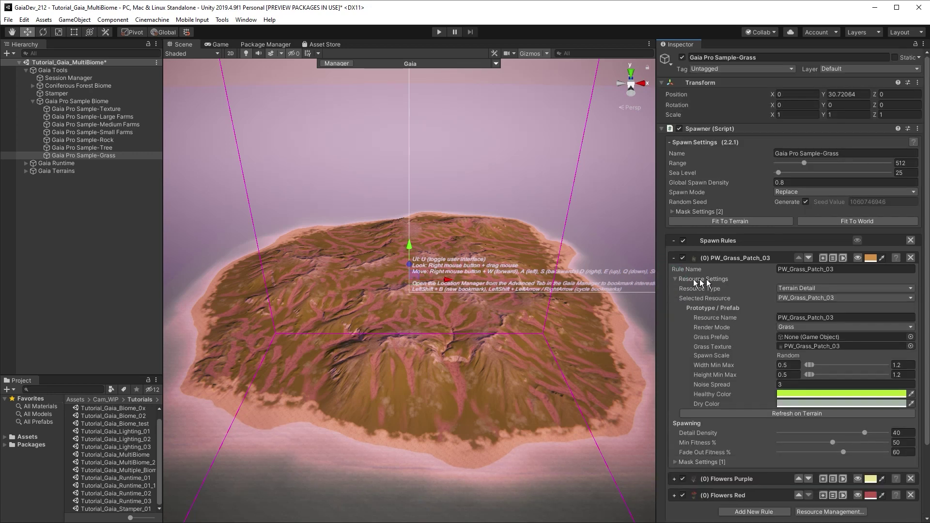
left_click(799, 346)
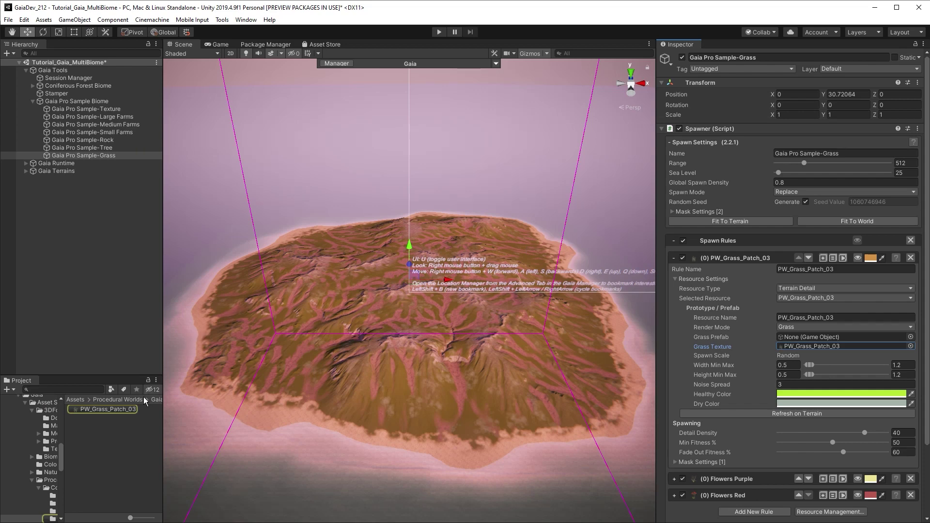
Step: Duplicate the PW_Grass_Patch_03 texture asset to make PW_Grass_Patch_04
left_click(134, 409)
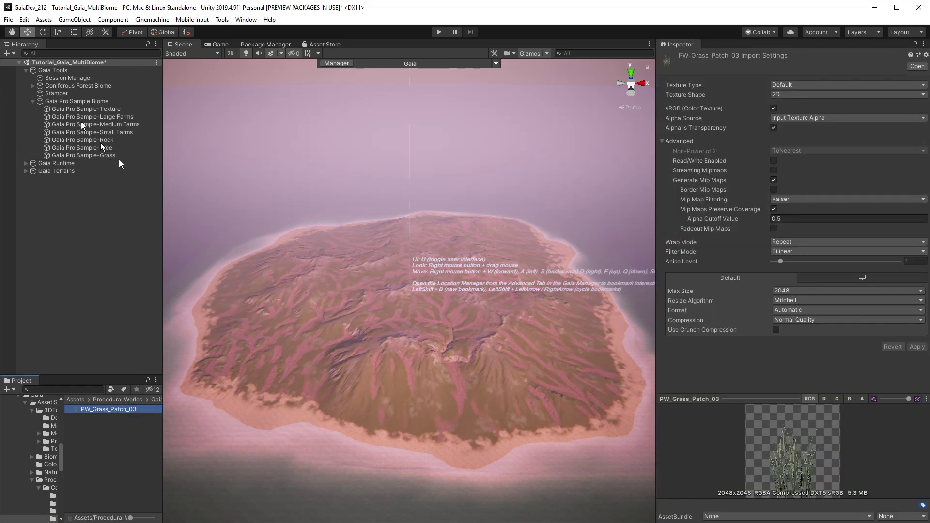
left_click(24, 20)
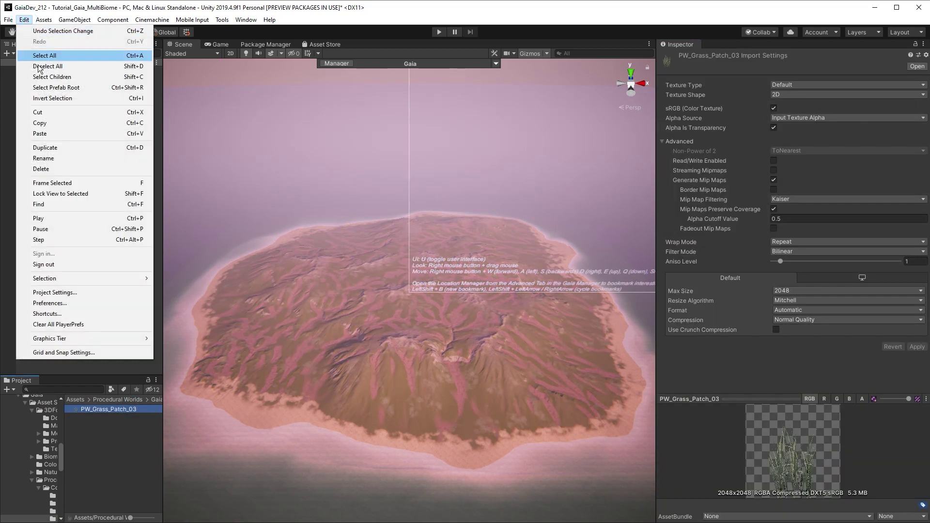
left_click(53, 147)
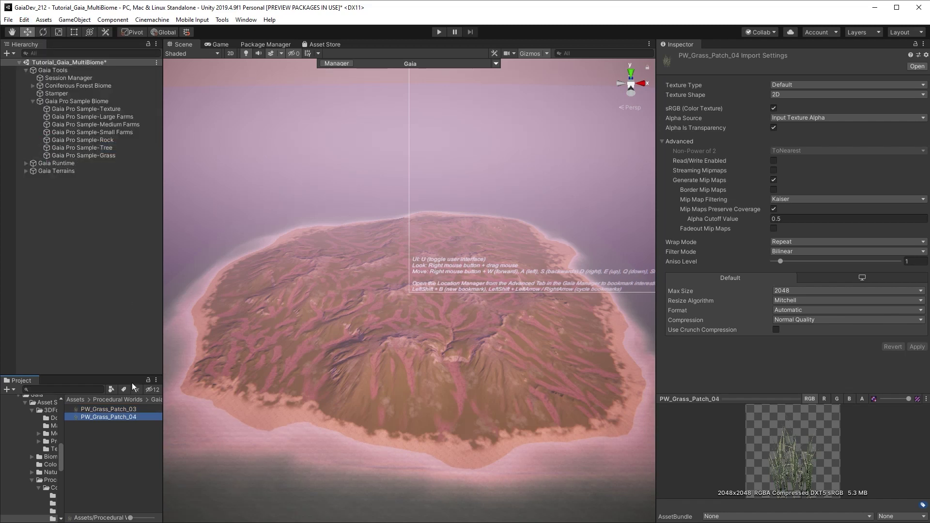
Step: Assign PW_Grass_Patch_04 as the Grass rule's texture and rename the rule PW_Grass_Patch_04
left_click(102, 155)
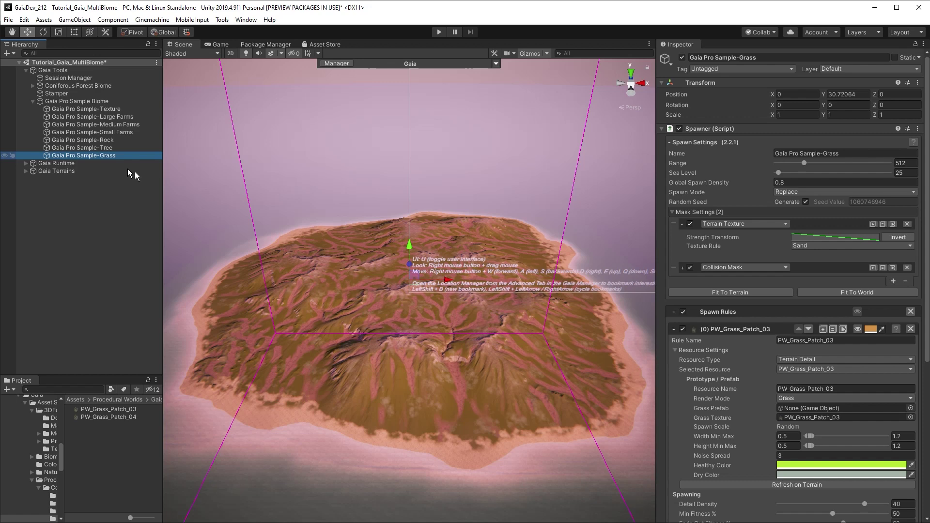
scroll(693, 299, "down", 3)
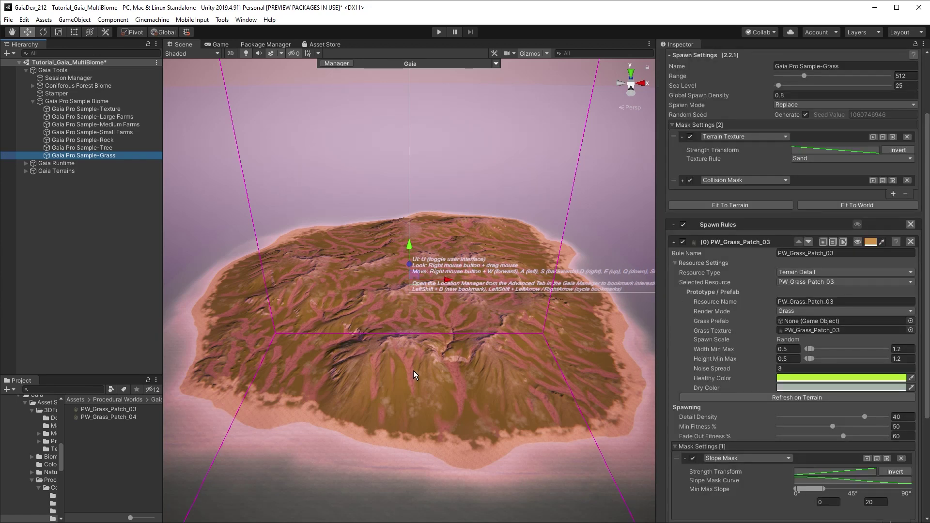
left_click_drag(119, 416, 810, 333)
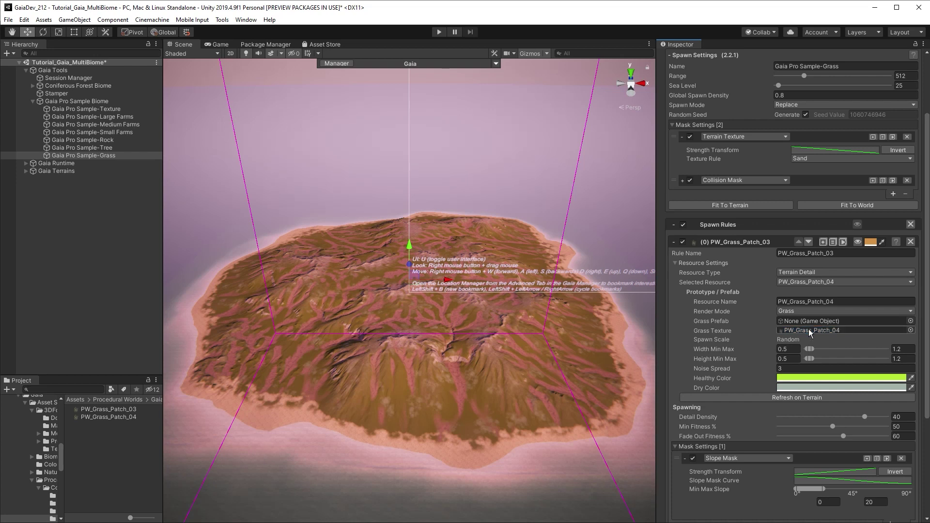
left_click(830, 255)
left_click_drag(827, 254, 839, 255)
type("04")
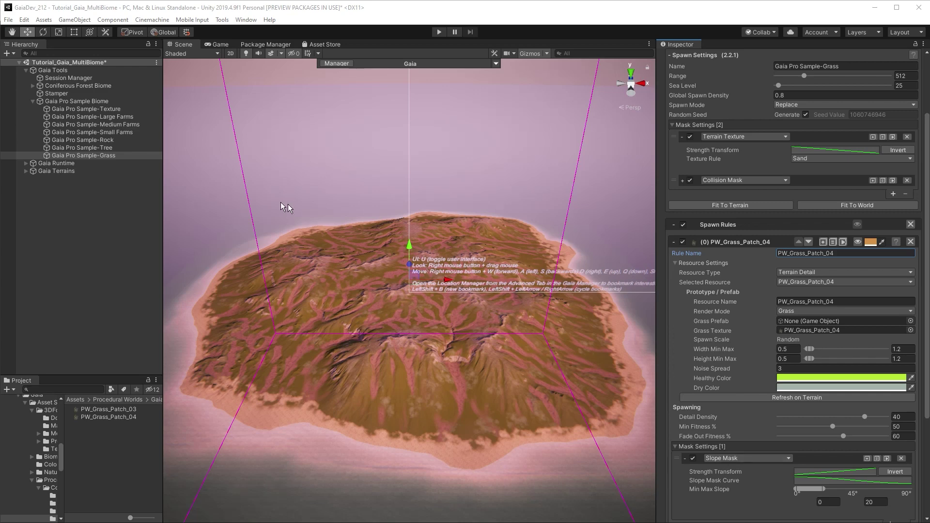
Step: Add an Image Mask to Gaia Pro Sample Biome and pick GenericMask3 from the Masks stamps
left_click(97, 101)
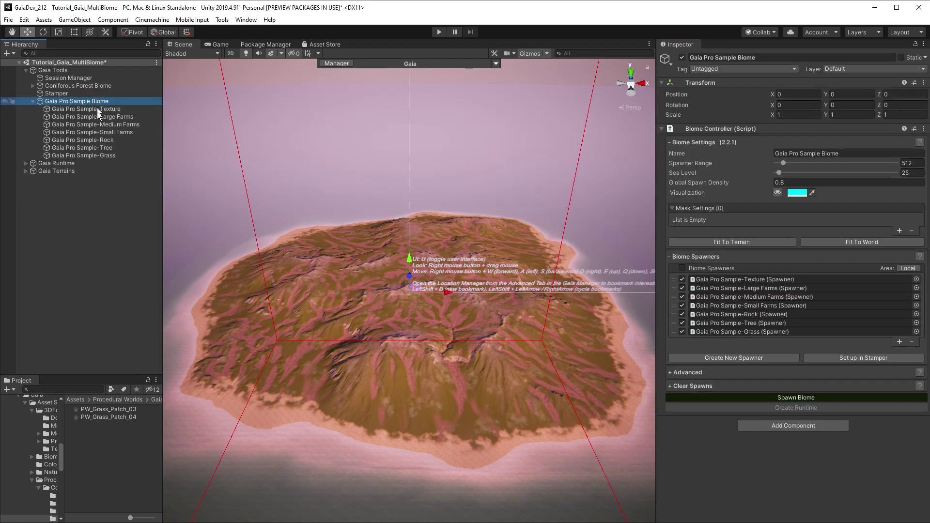
left_click(899, 230)
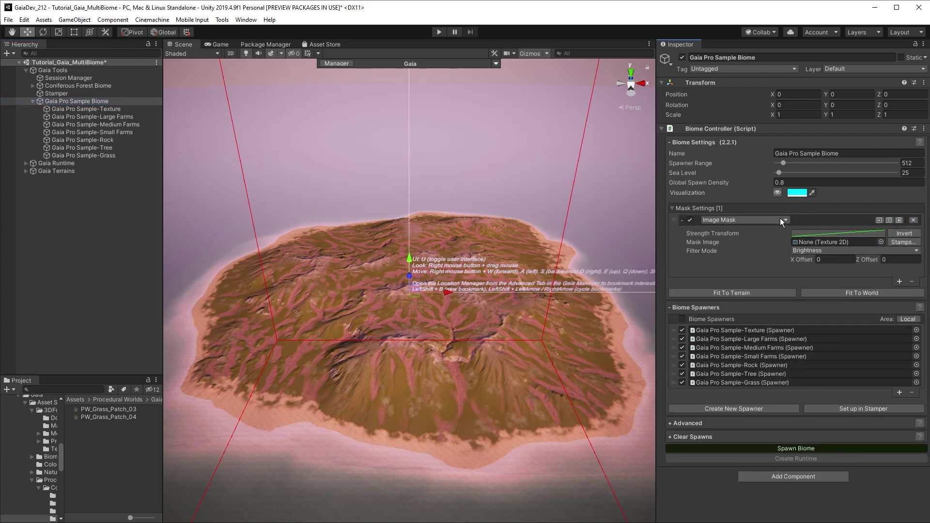
left_click(904, 242)
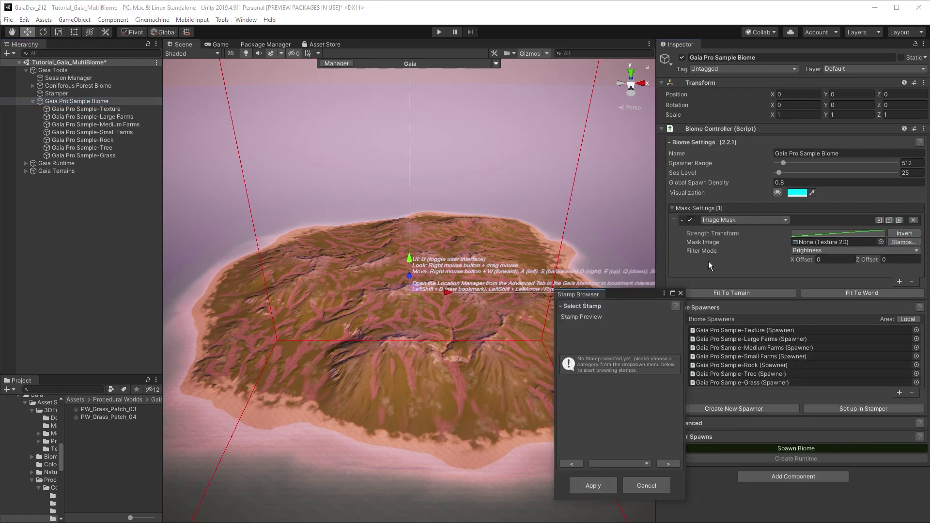
left_click_drag(640, 291, 504, 138)
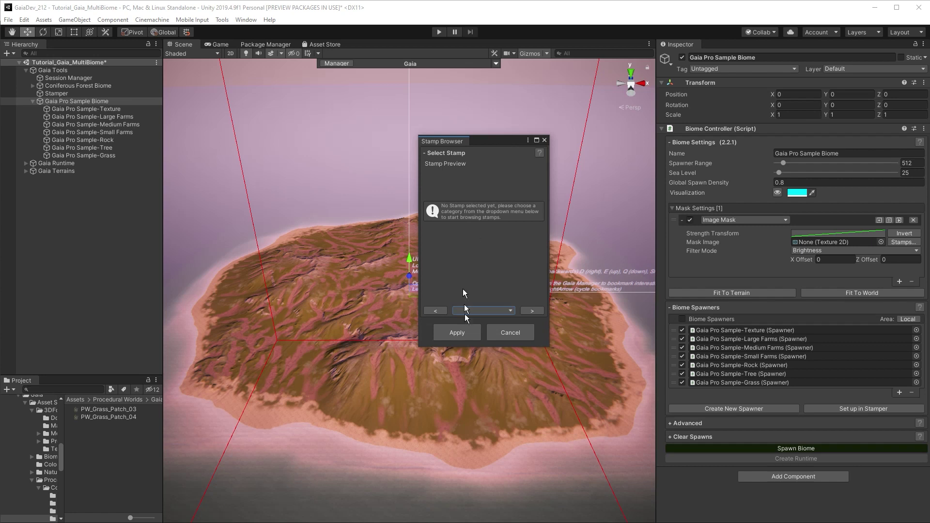
left_click(471, 312)
left_click(477, 385)
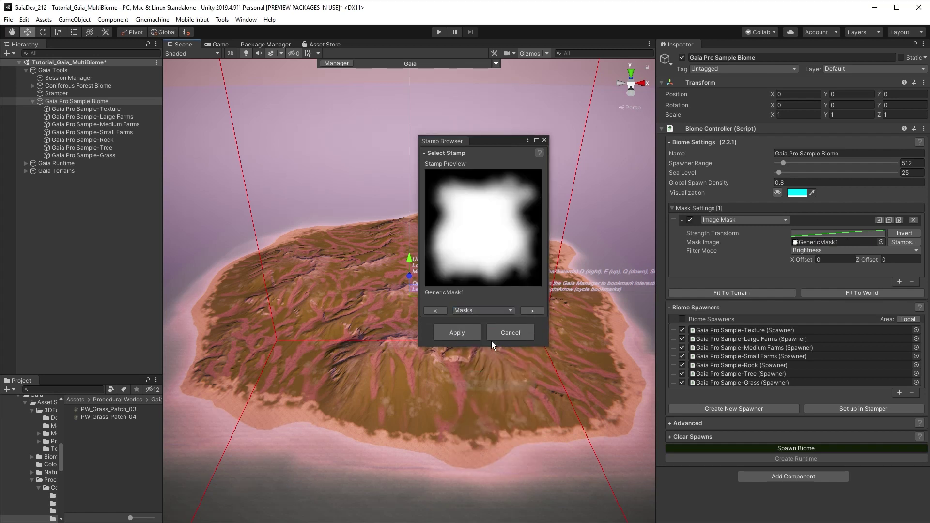
left_click(532, 311)
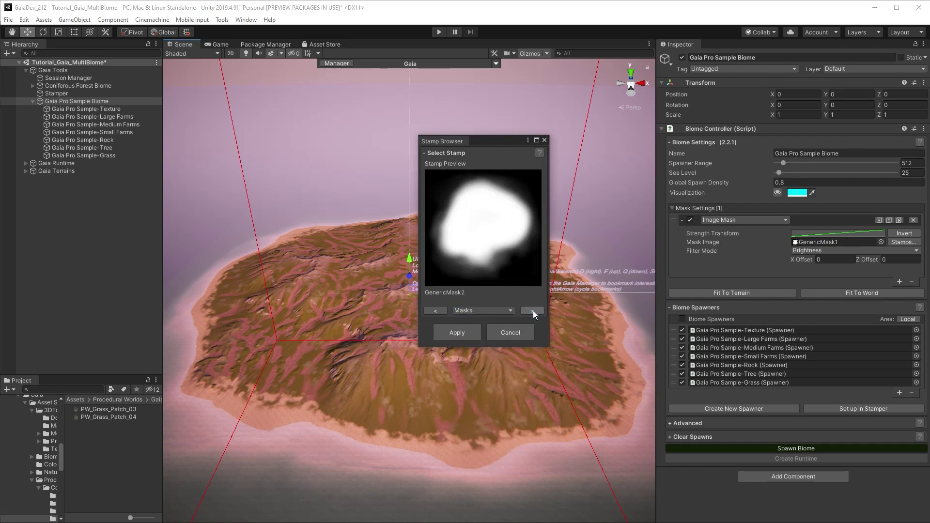
left_click(533, 311)
Step: Apply GenericMask3, turn on mask visualization, and offset it 128 on X and Z
left_click(461, 332)
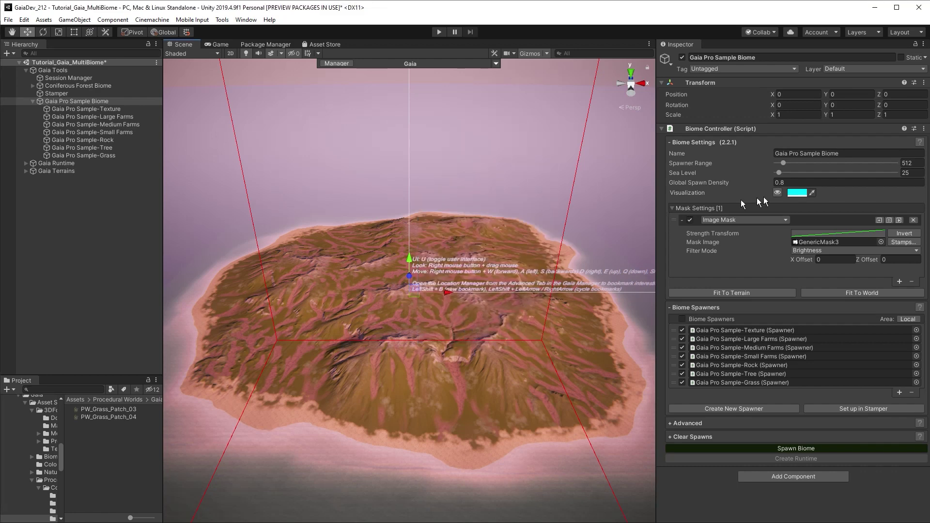
left_click(779, 193)
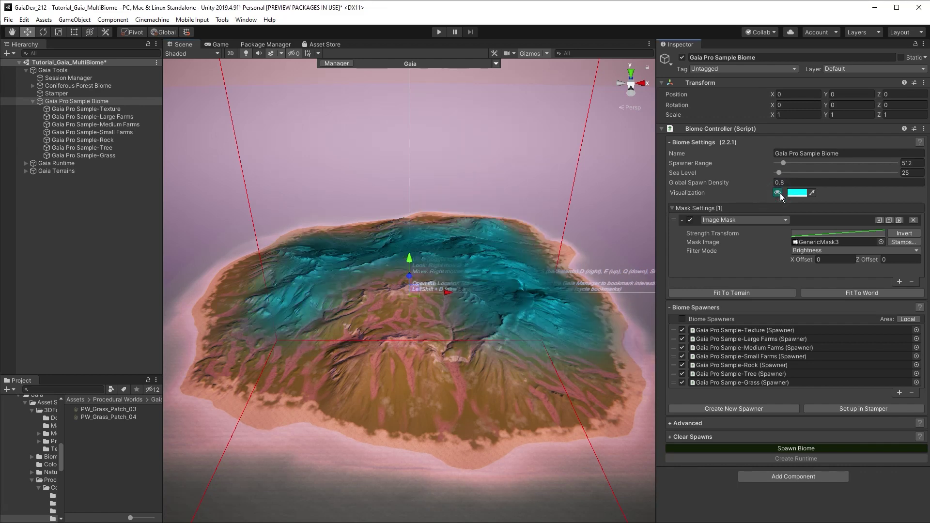
left_click(827, 260)
type("128")
left_click(894, 259)
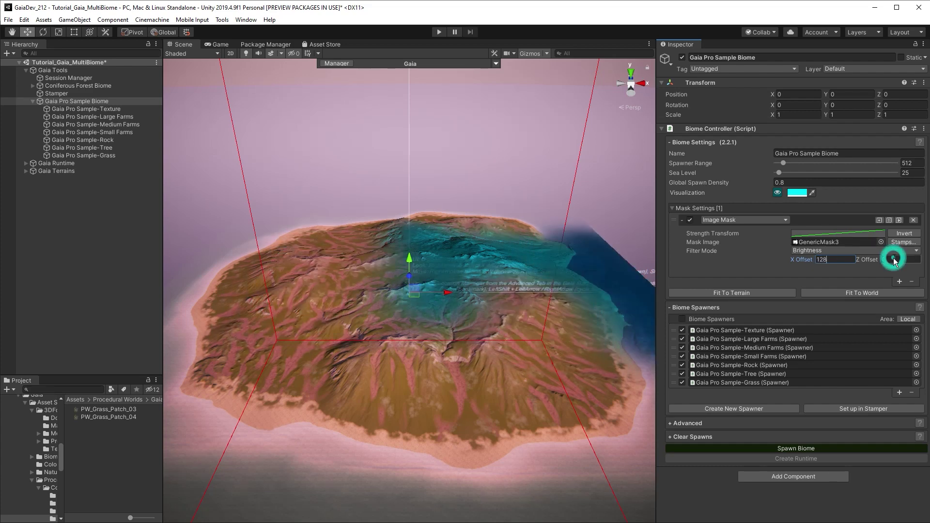
type("128")
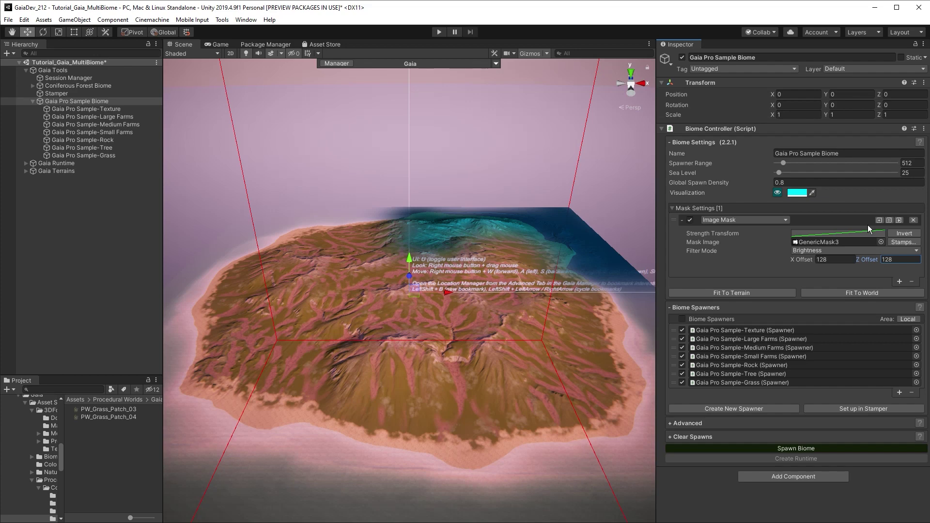
Step: Shape the mask strength curve into a sharp step near 0.5 and save it as a preset
left_click(866, 229)
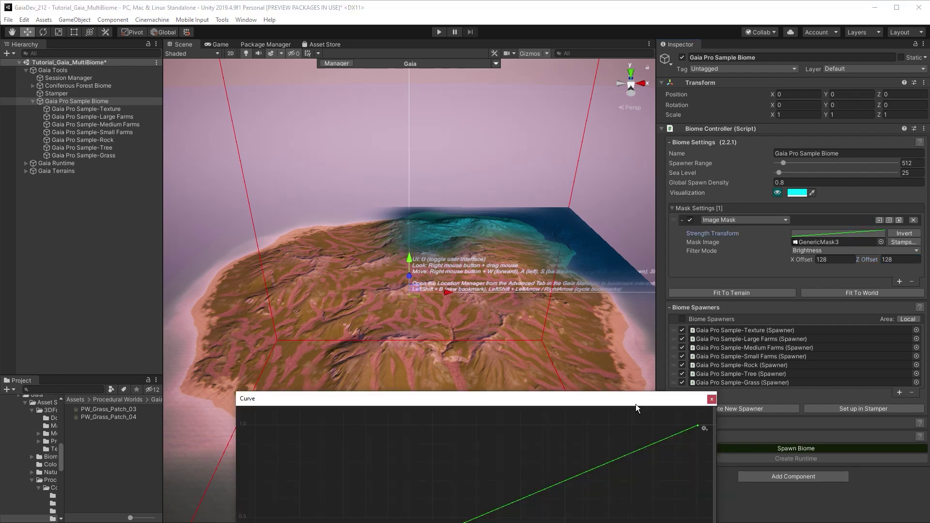
left_click_drag(636, 408, 570, 111)
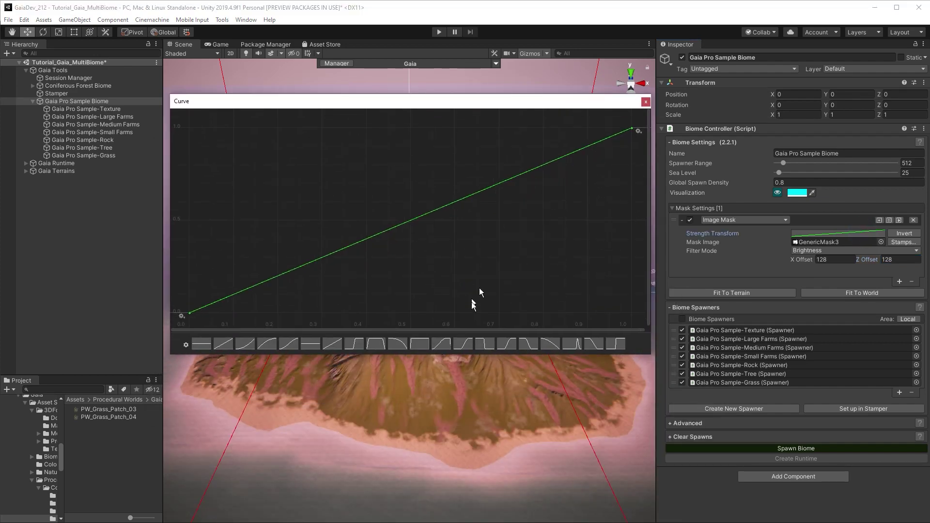
left_click(465, 345)
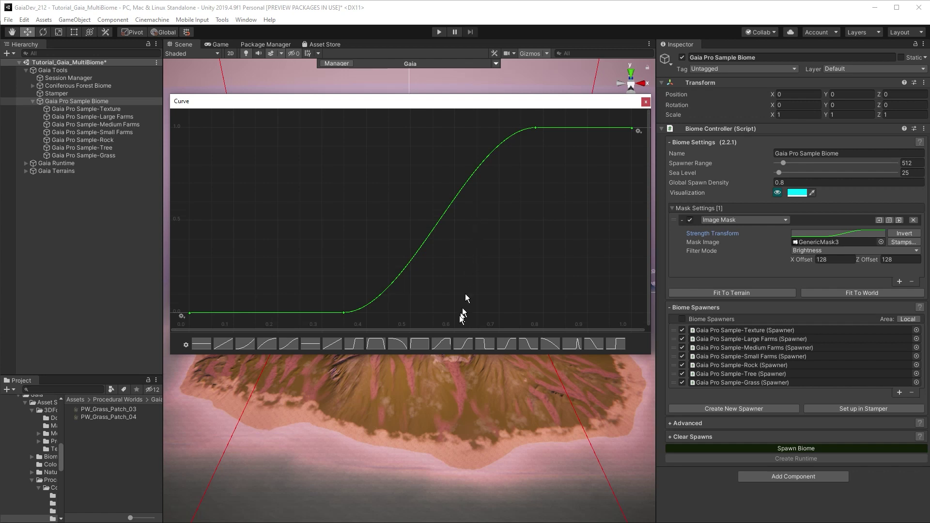
left_click(361, 343)
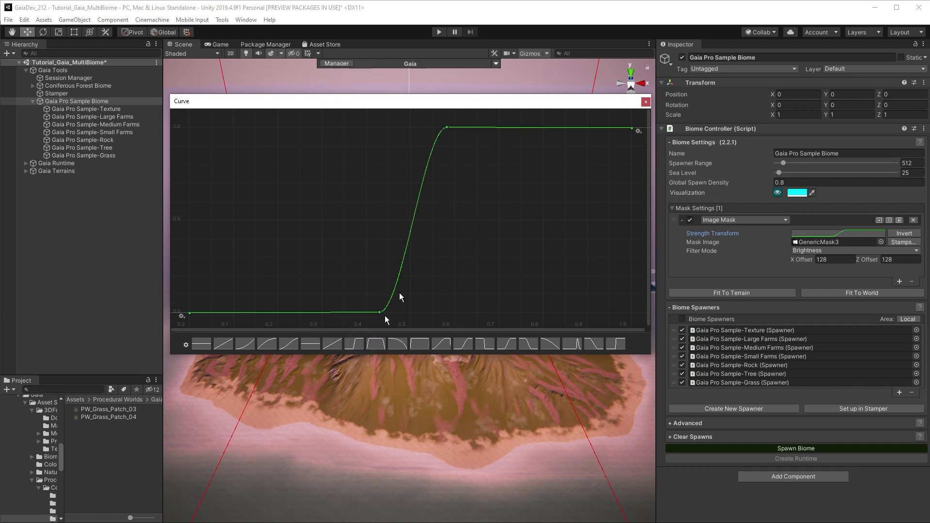
left_click_drag(481, 118, 358, 339)
left_click_drag(449, 248, 396, 245)
left_click_drag(464, 103, 464, 77)
left_click(185, 320)
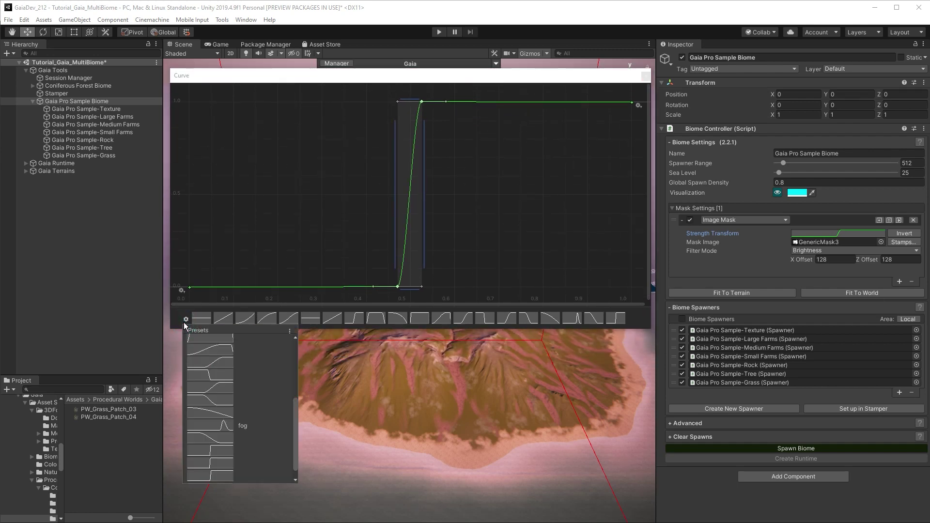
left_click(209, 476)
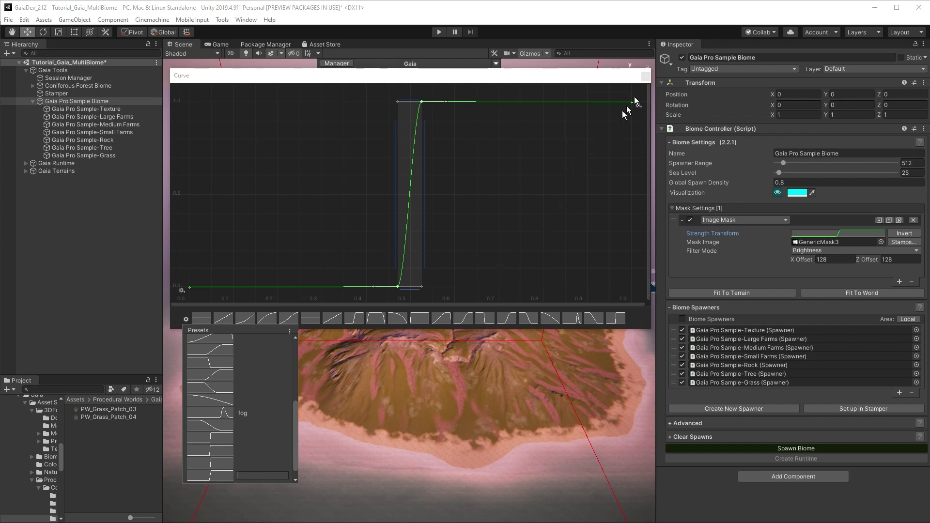
left_click(646, 76)
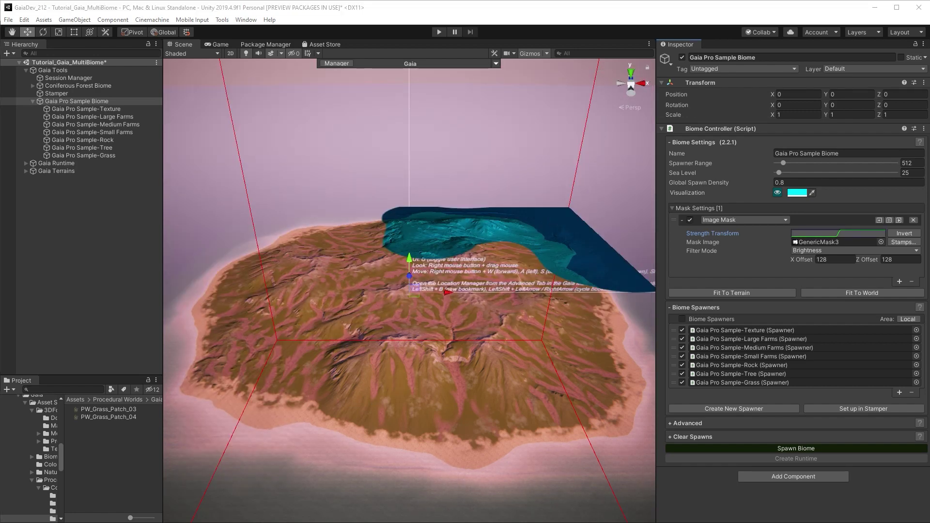
Step: Add an image mask to the Coniferous Forest Biome, pasting the previous mask's curve and offsets
key("shift+Right")
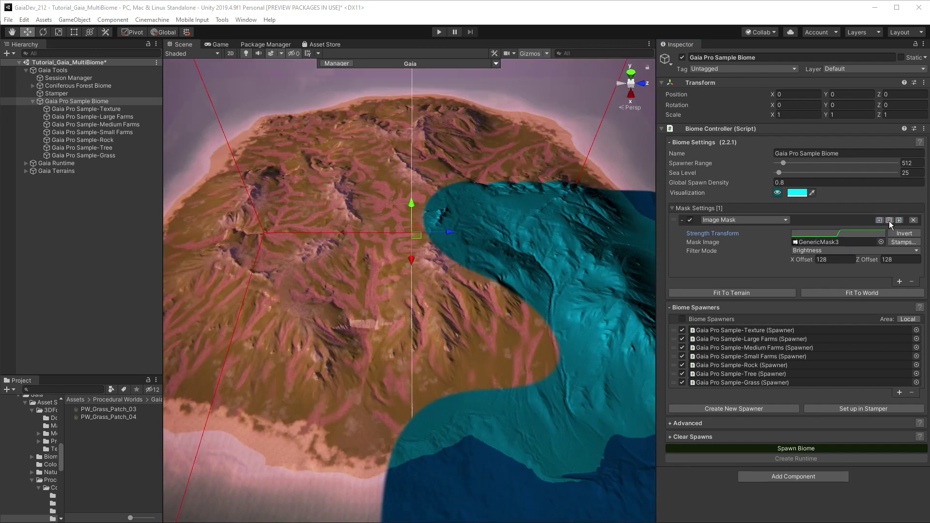
left_click(97, 85)
left_click(33, 85)
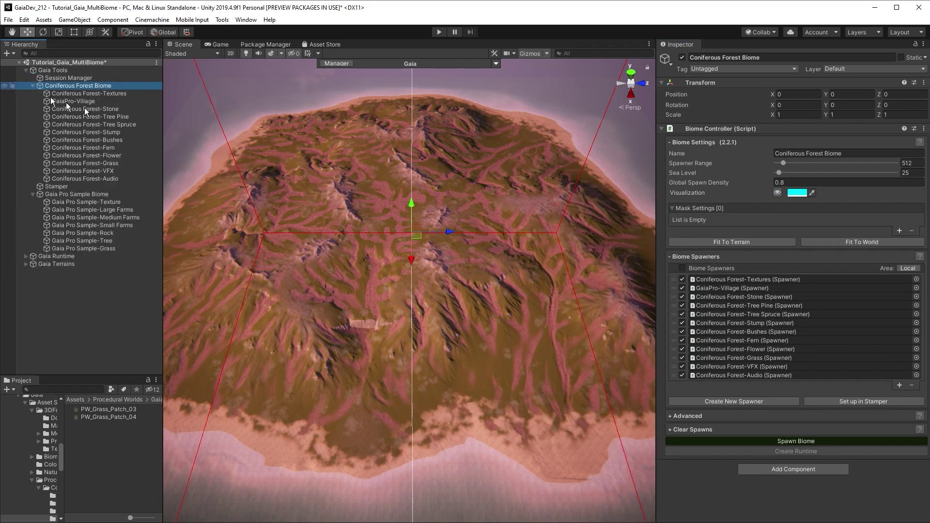
left_click(900, 230)
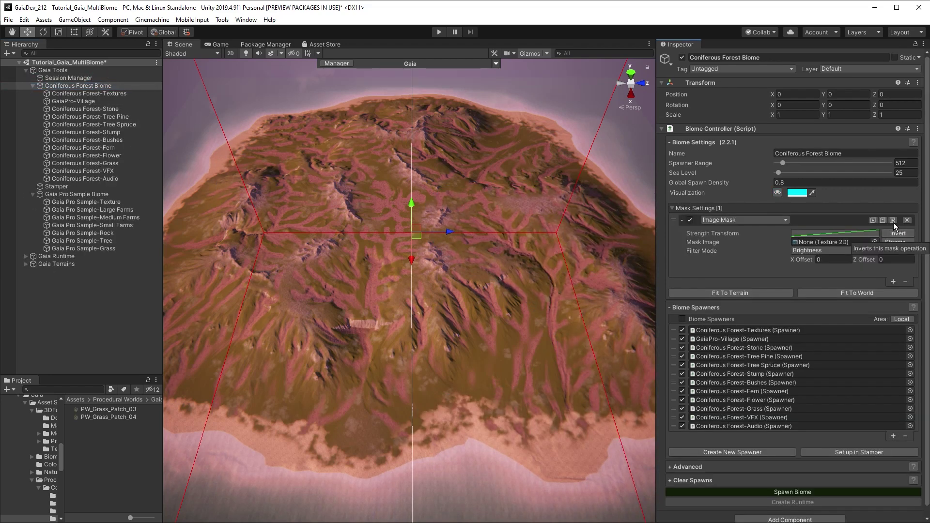
left_click(893, 221)
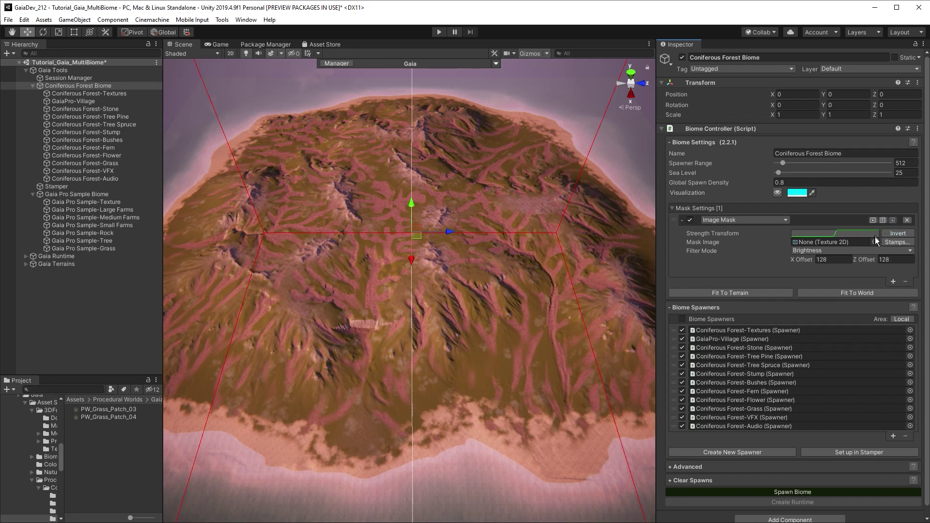
Step: Apply GenericMask3 from the Masks stamp category as the coniferous biome's mask image
left_click(898, 242)
left_click_drag(623, 295, 477, 137)
left_click(485, 306)
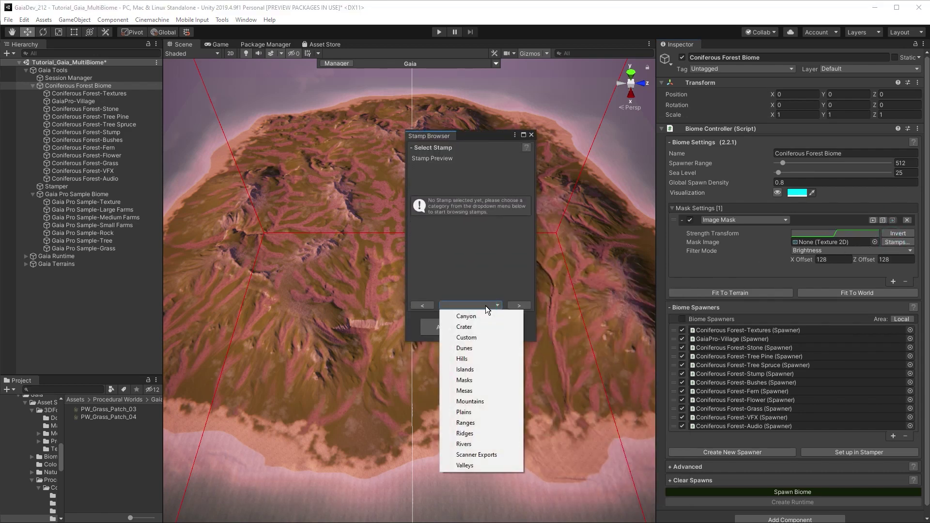
left_click(482, 381)
left_click(519, 306)
left_click(519, 306)
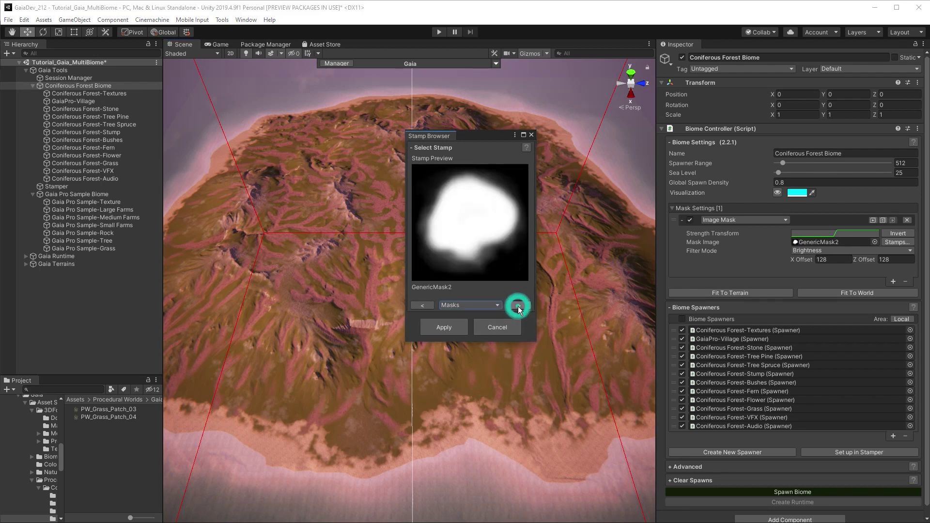
left_click(443, 327)
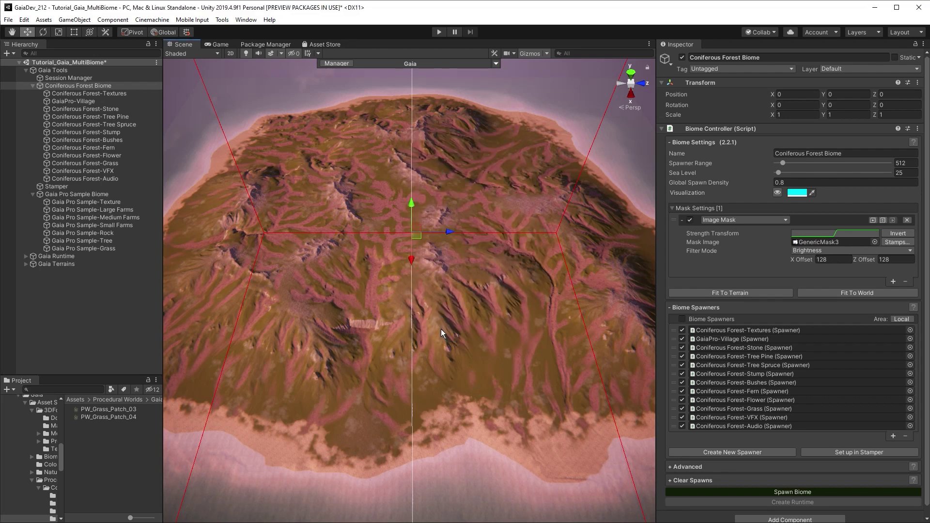
Step: Invert the GenericMask3 mask and turn on the biome mask visualization overlay
left_click(890, 234)
left_click(777, 193)
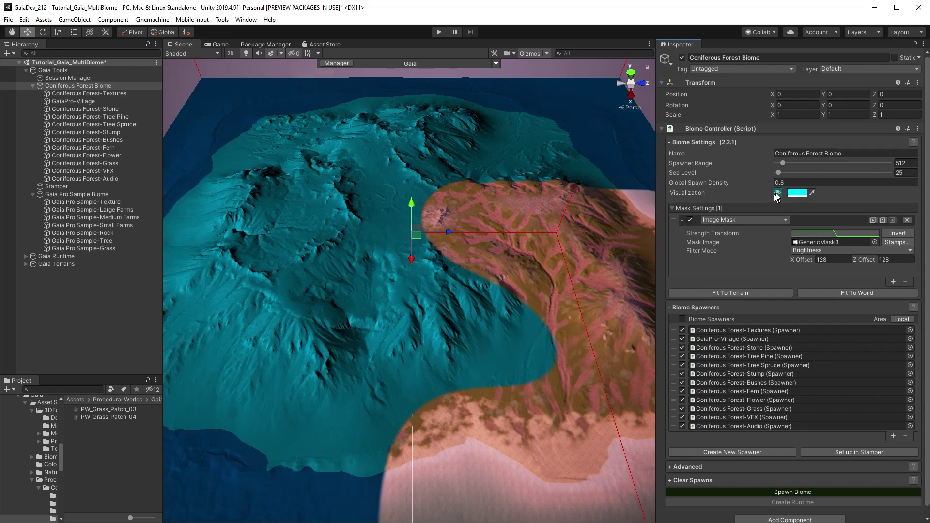
left_click(115, 194)
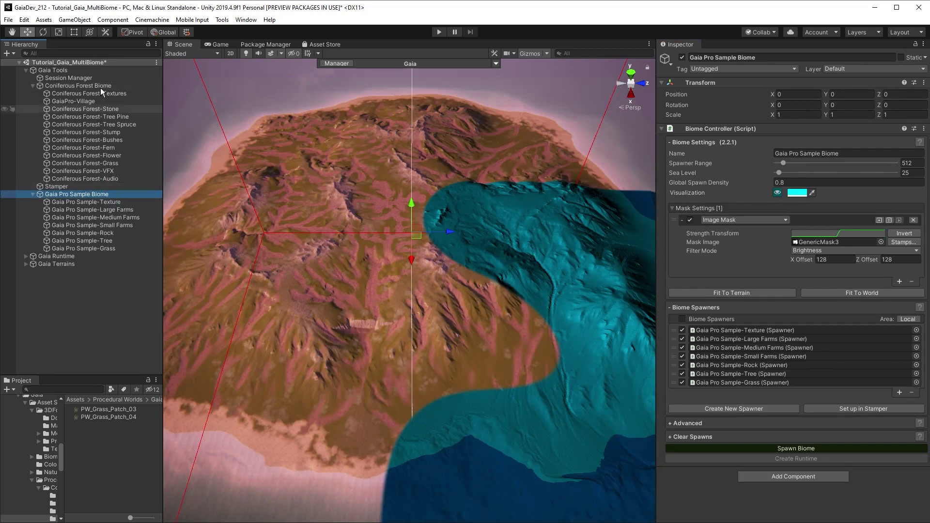
Step: Disable all Gaia Pro Sample Biome spawners except Gaia Pro Sample-Texture, then spawn it
left_click(102, 88)
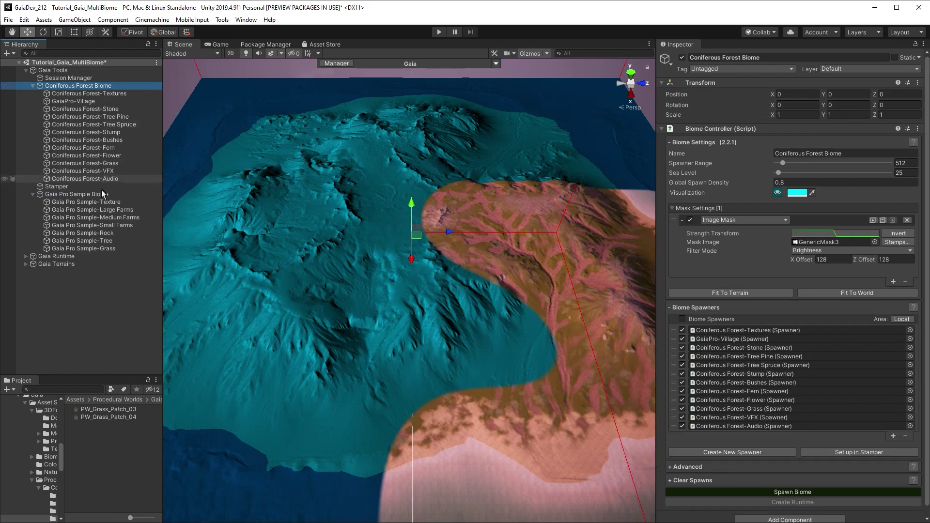
left_click(101, 196)
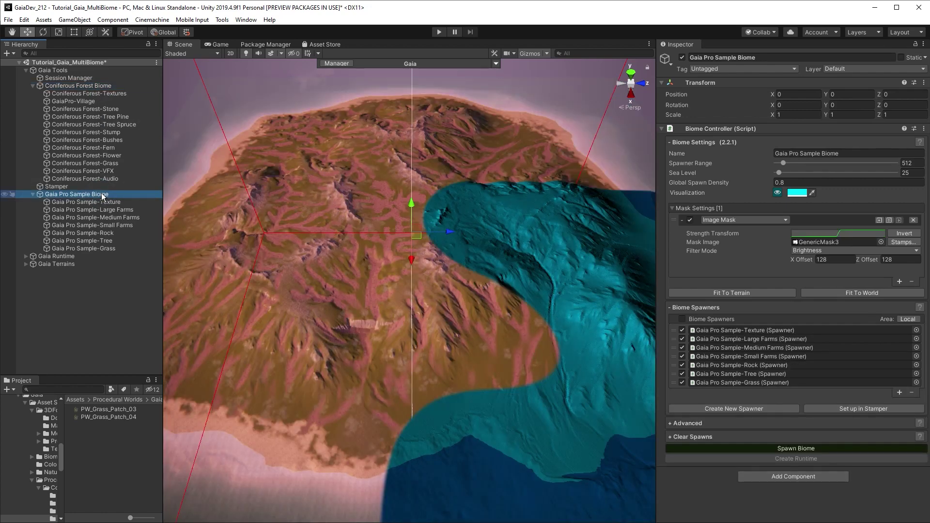
left_click(682, 319)
left_click(682, 319)
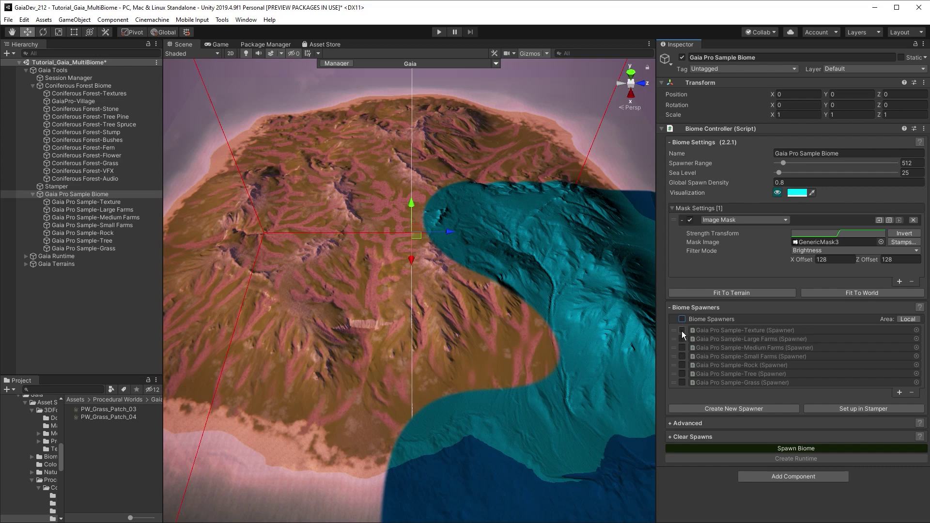
left_click(683, 331)
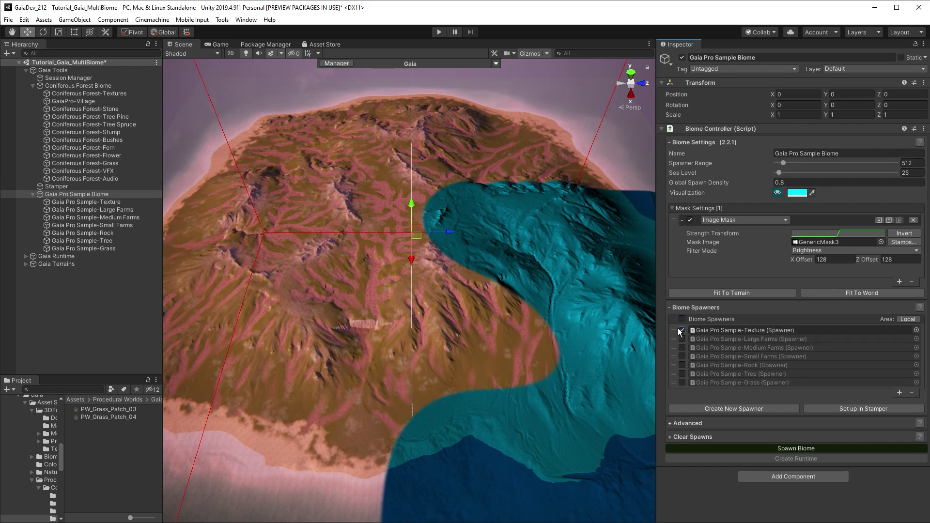
left_click(719, 449)
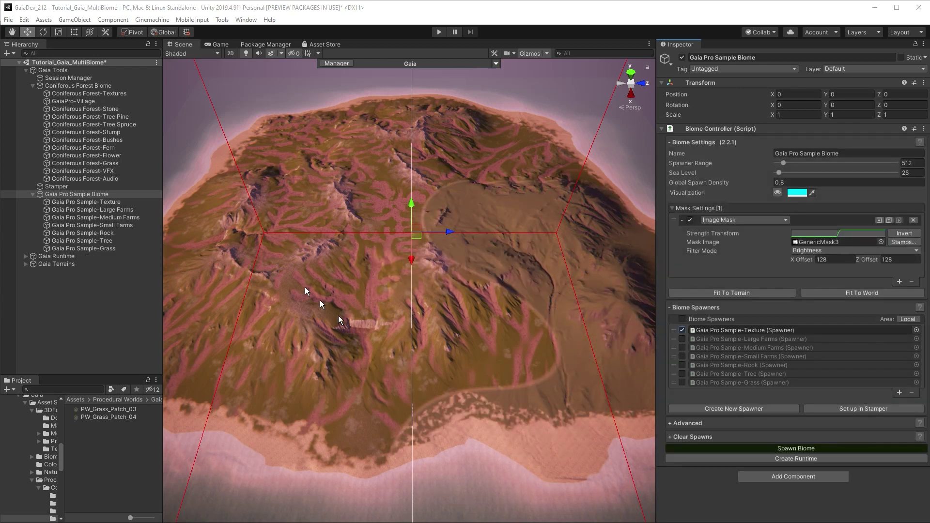
Step: Spawn all Coniferous Forest spawners except Coniferous Forest-Textures at global spawn density 0.8
left_click(103, 87)
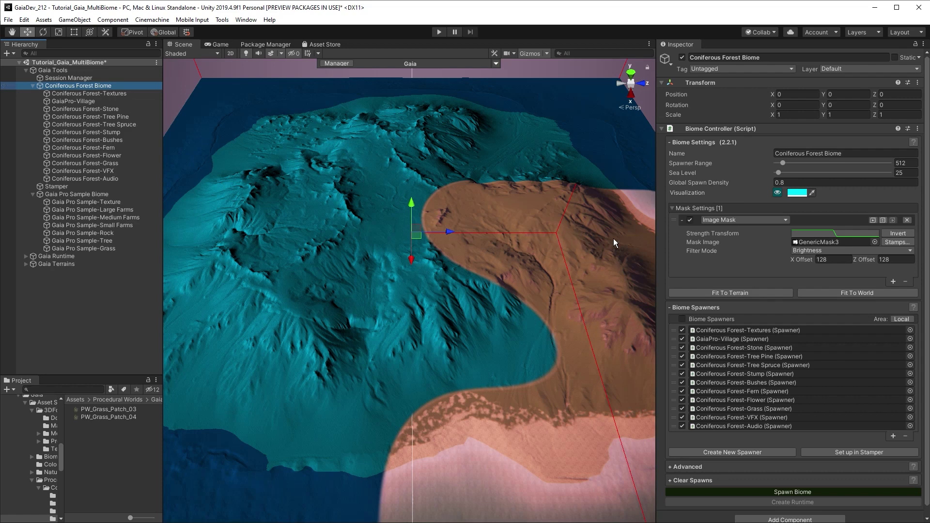
left_click(682, 320)
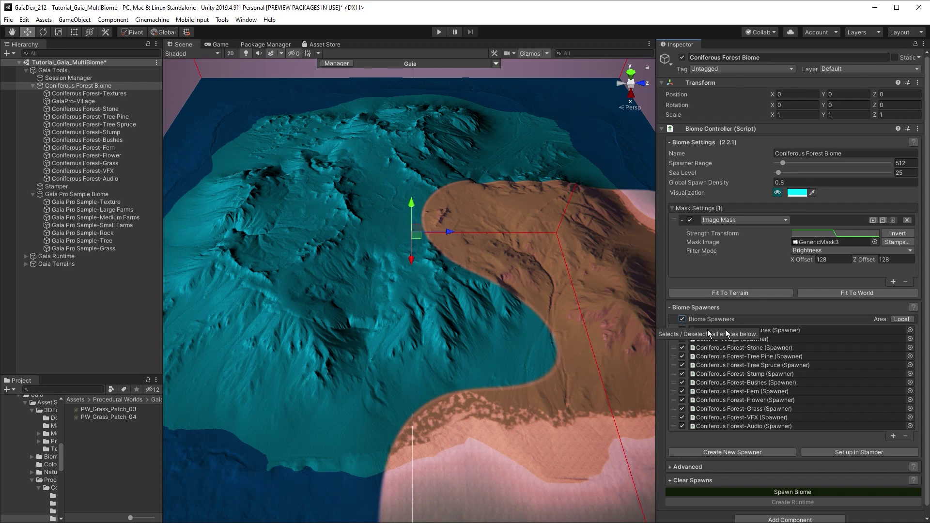
left_click(682, 331)
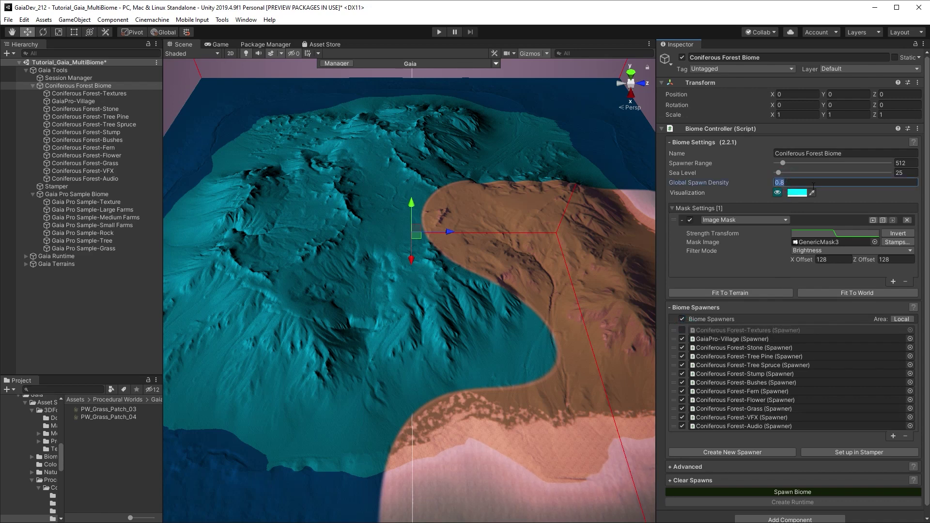
key("Return")
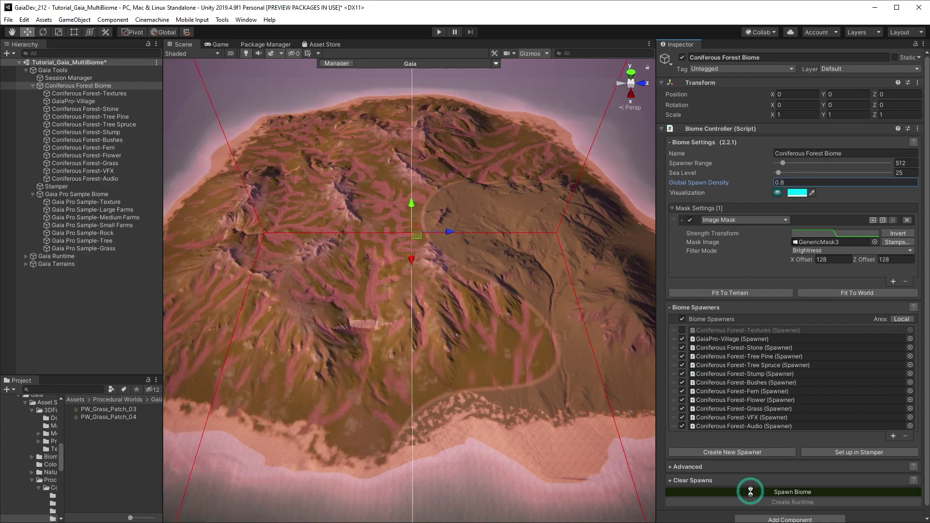
left_click(750, 492)
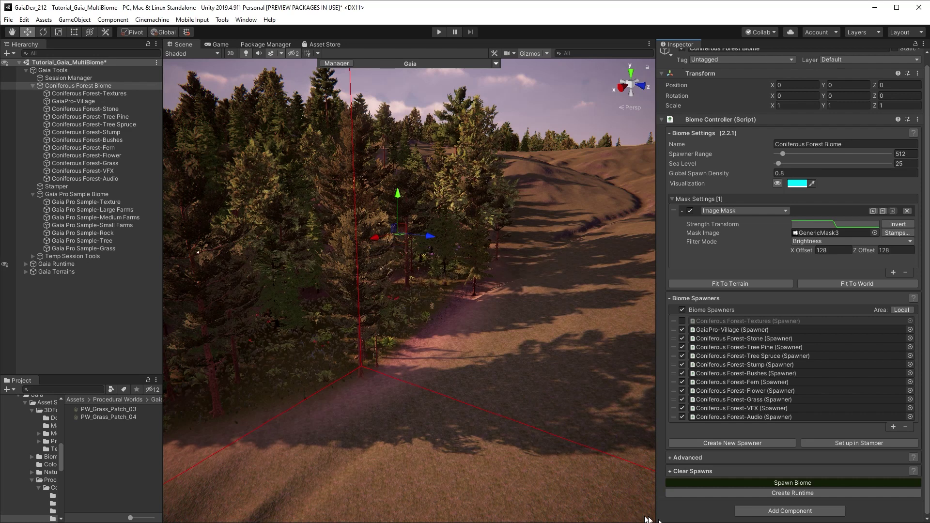
Step: Spawn the Gaia Pro Sample Biome without its Texture spawner at global spawn density 1.2
left_click(108, 194)
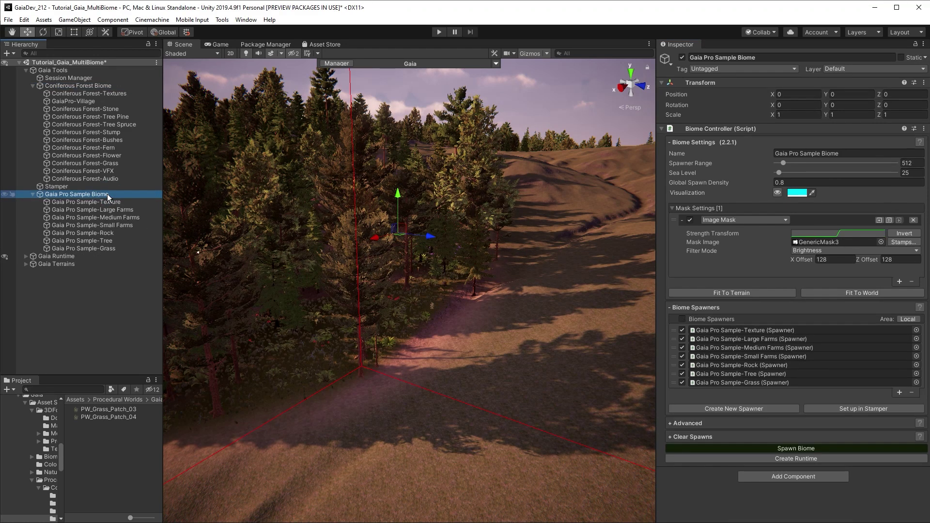
left_click(682, 330)
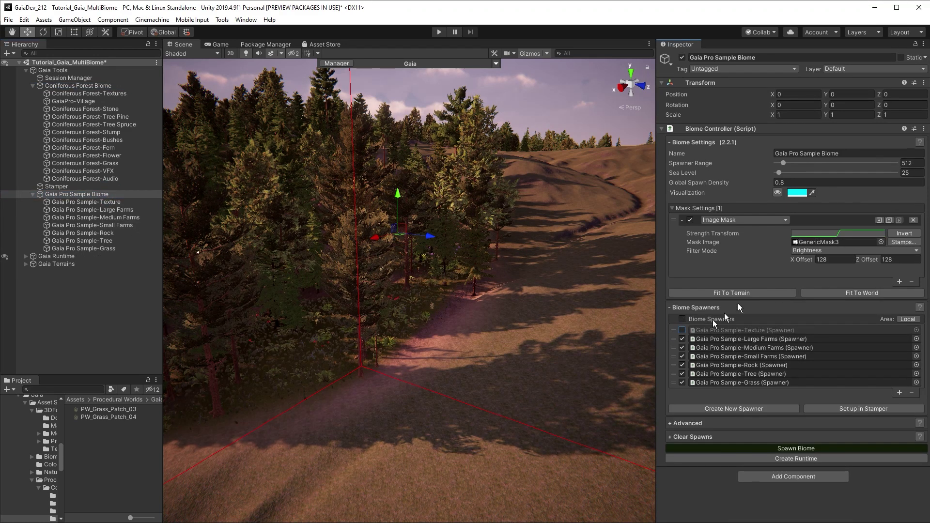
left_click(790, 183)
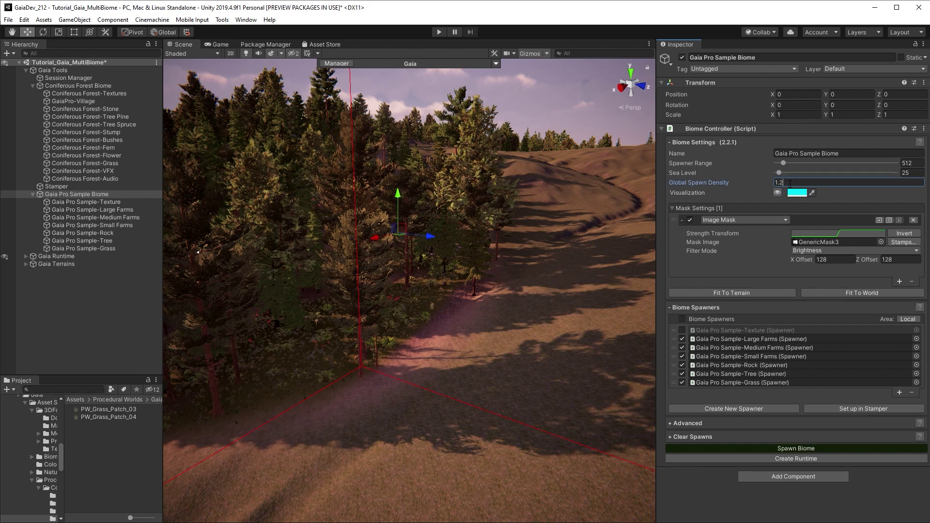
left_click(723, 446)
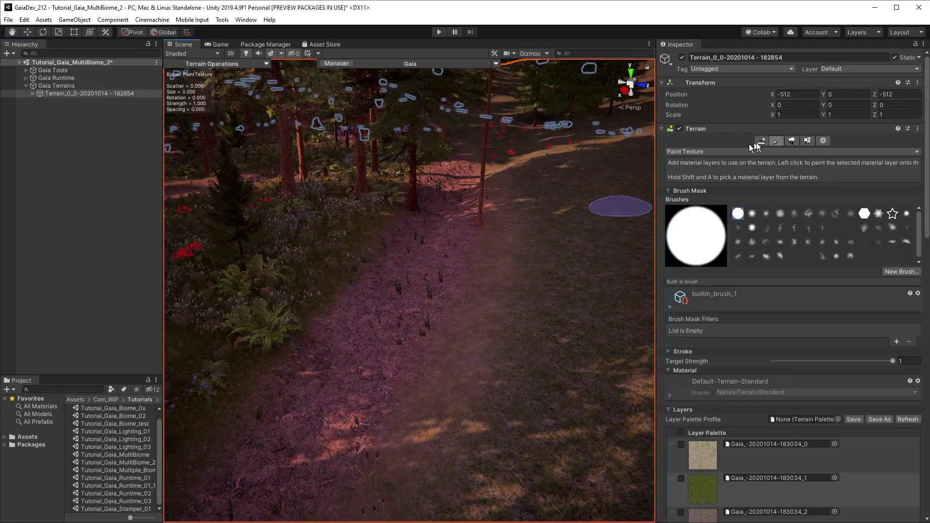
left_click(776, 152)
left_click(774, 286)
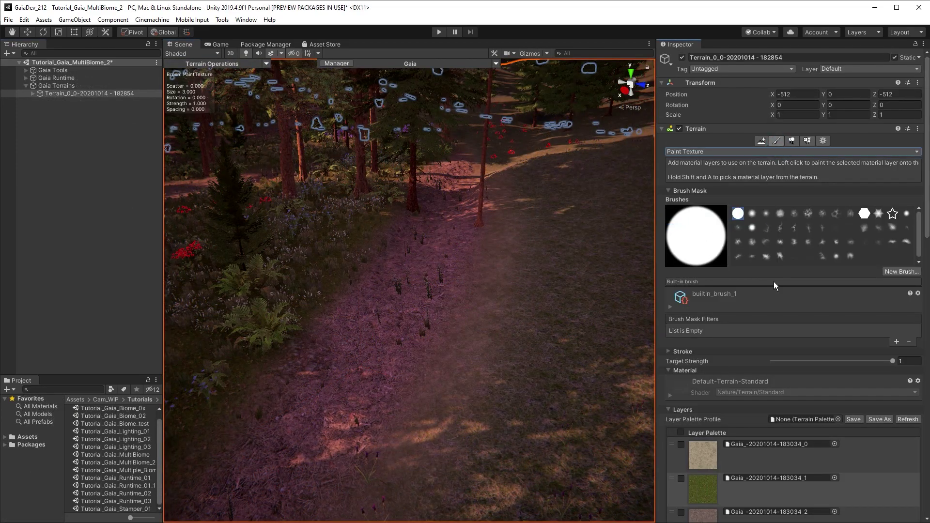
scroll(772, 284, "down", 10)
left_click(704, 208)
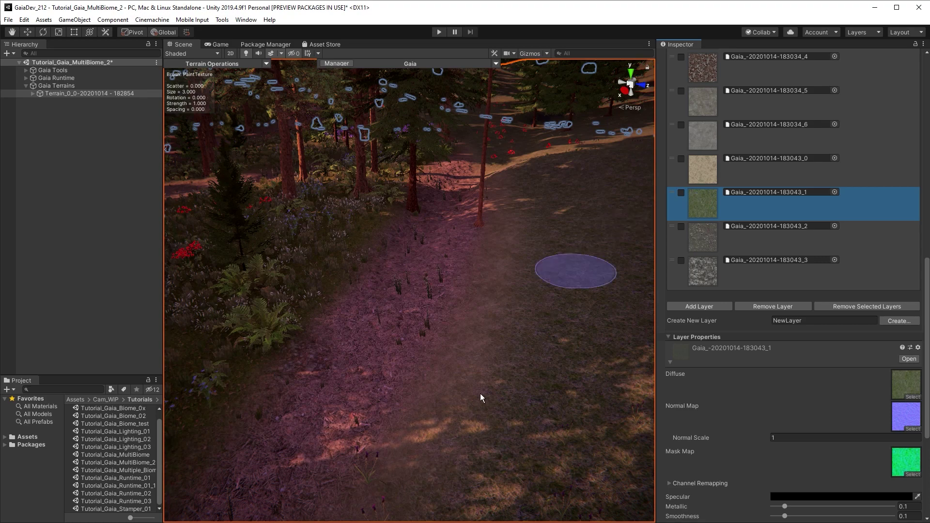
left_click(421, 472)
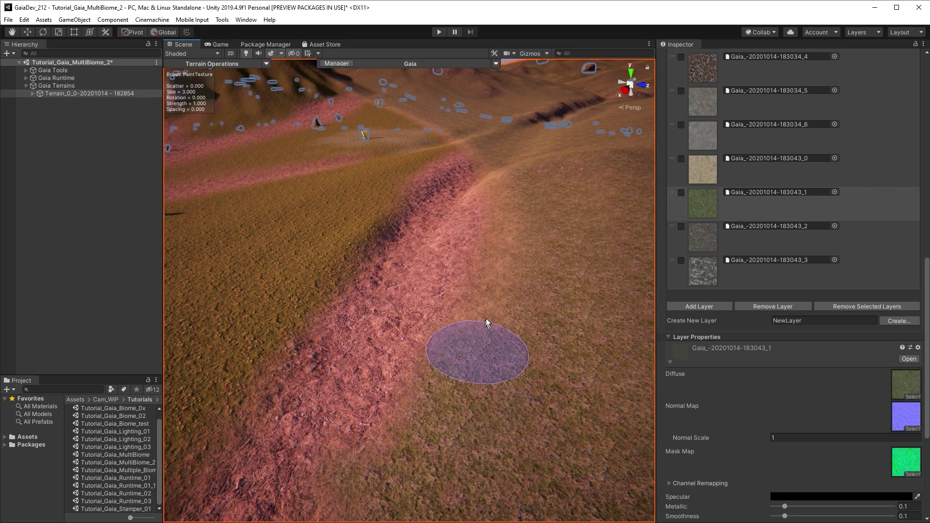
left_click_drag(487, 319, 507, 193)
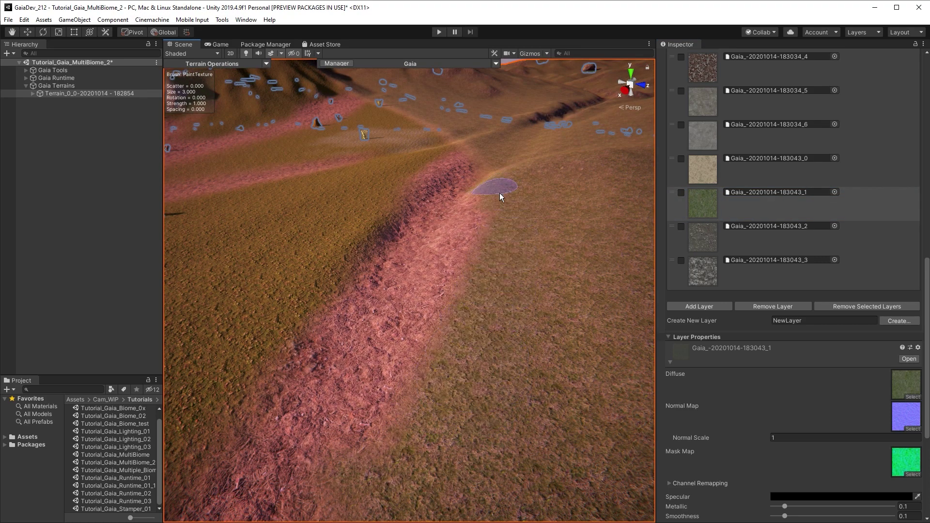